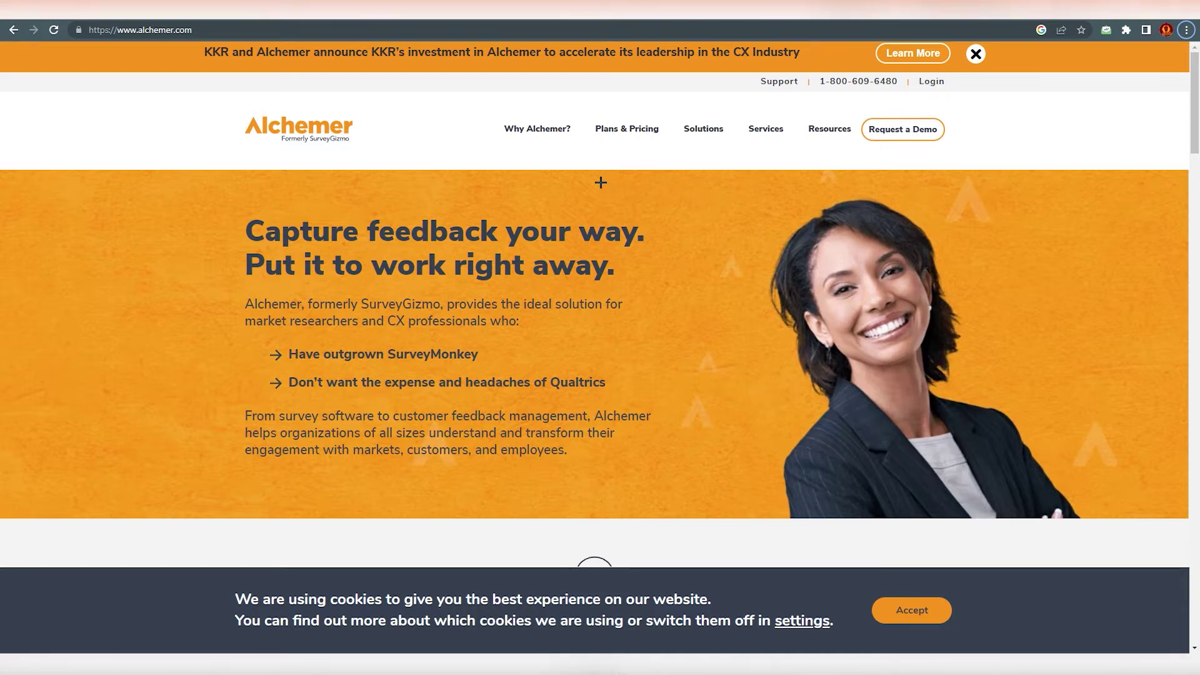
- Open the pricing page for small-team survey software, leaving the currency set to USD
mouse_move(612, 131)
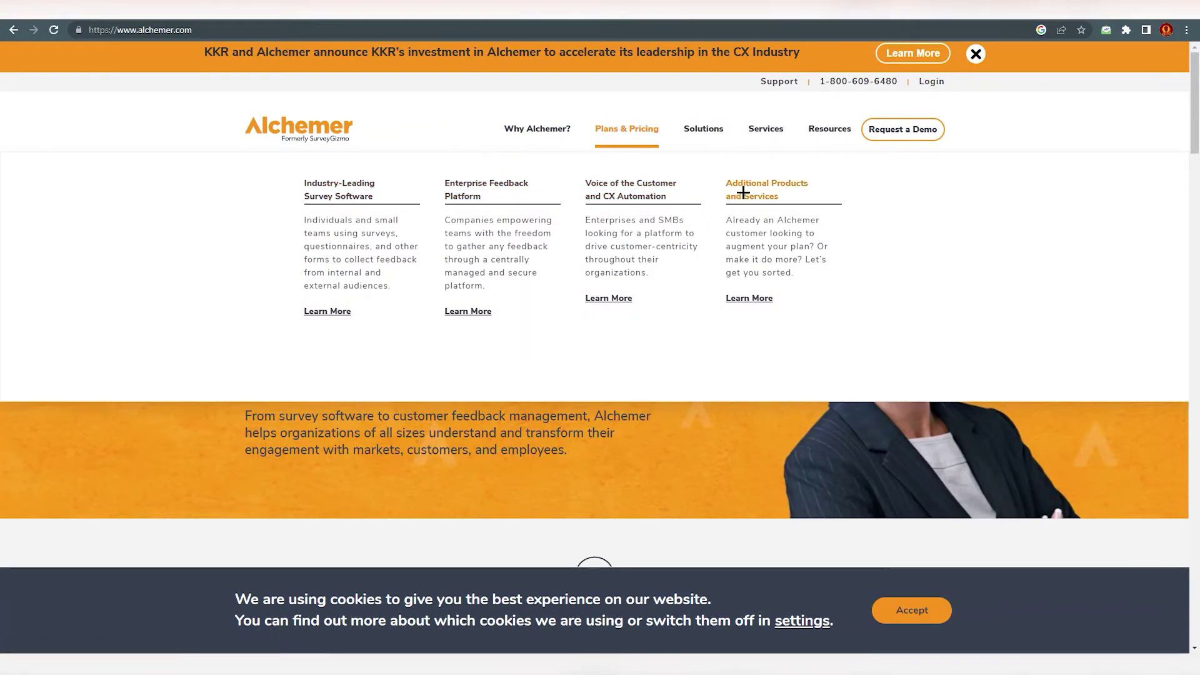
left_click(345, 190)
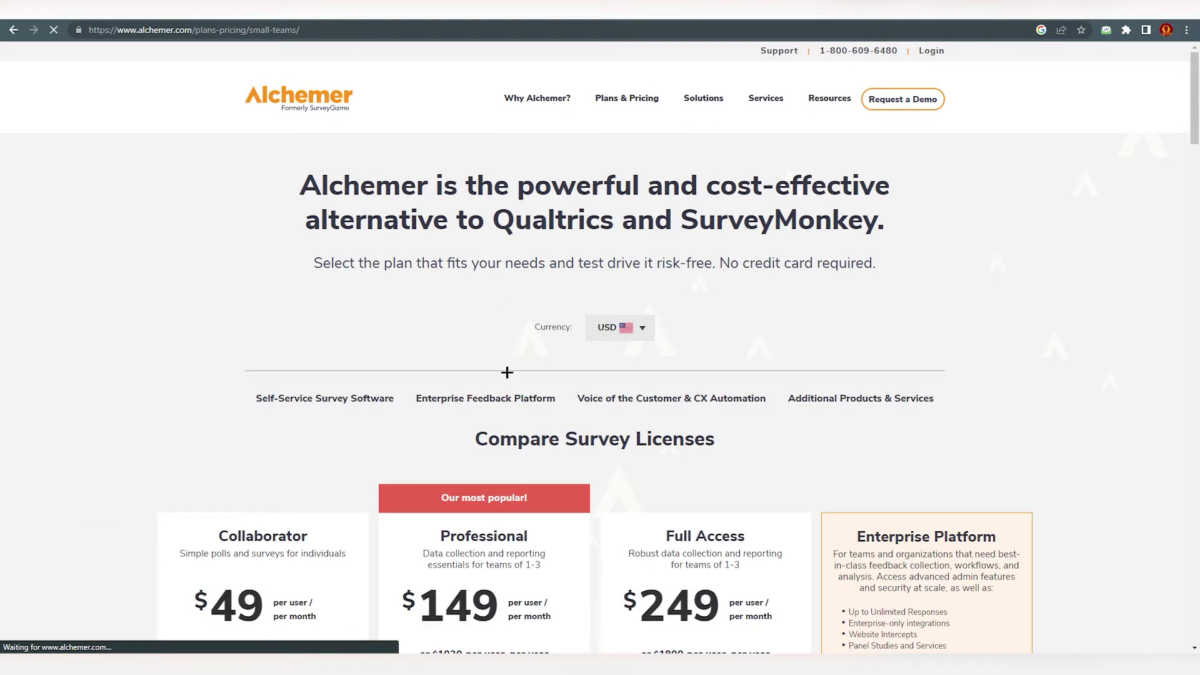
scroll(528, 385, "down", 4)
scroll(548, 368, "up", 3)
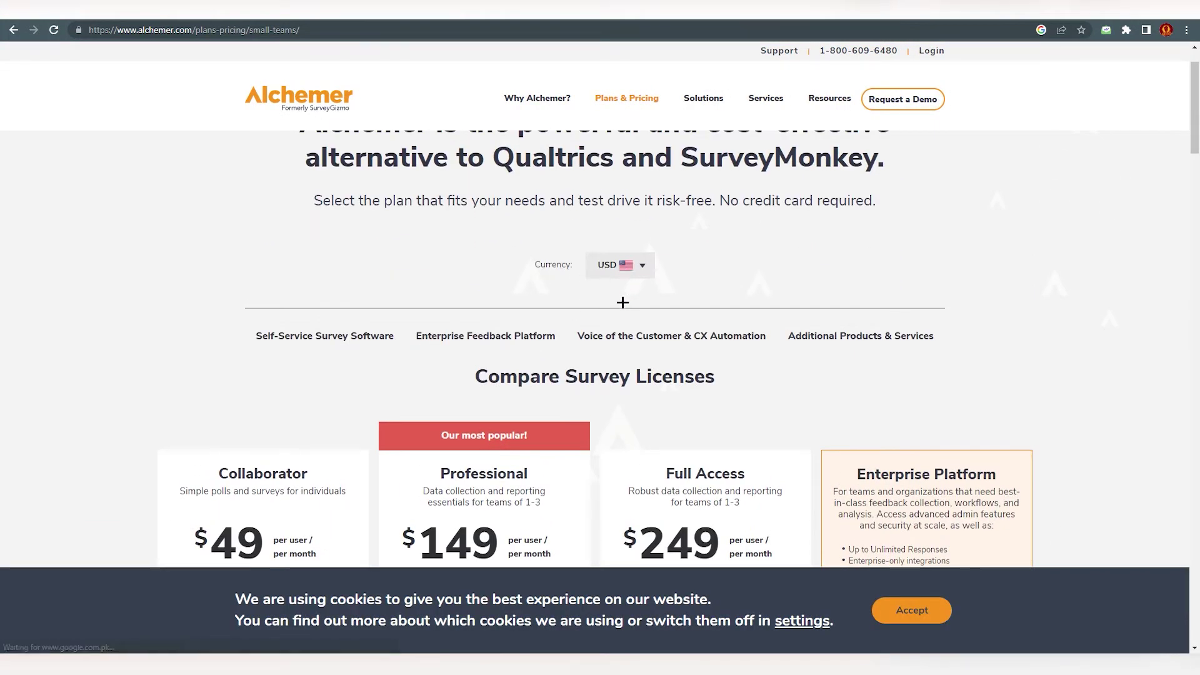
left_click(629, 265)
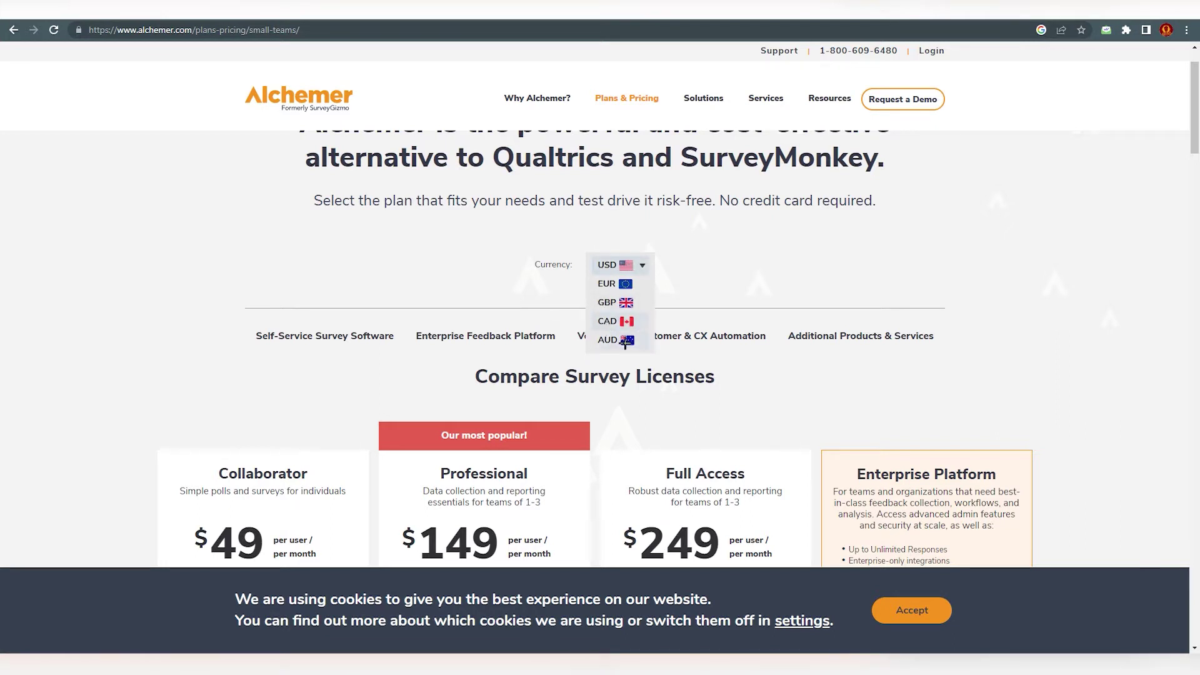
left_click(985, 269)
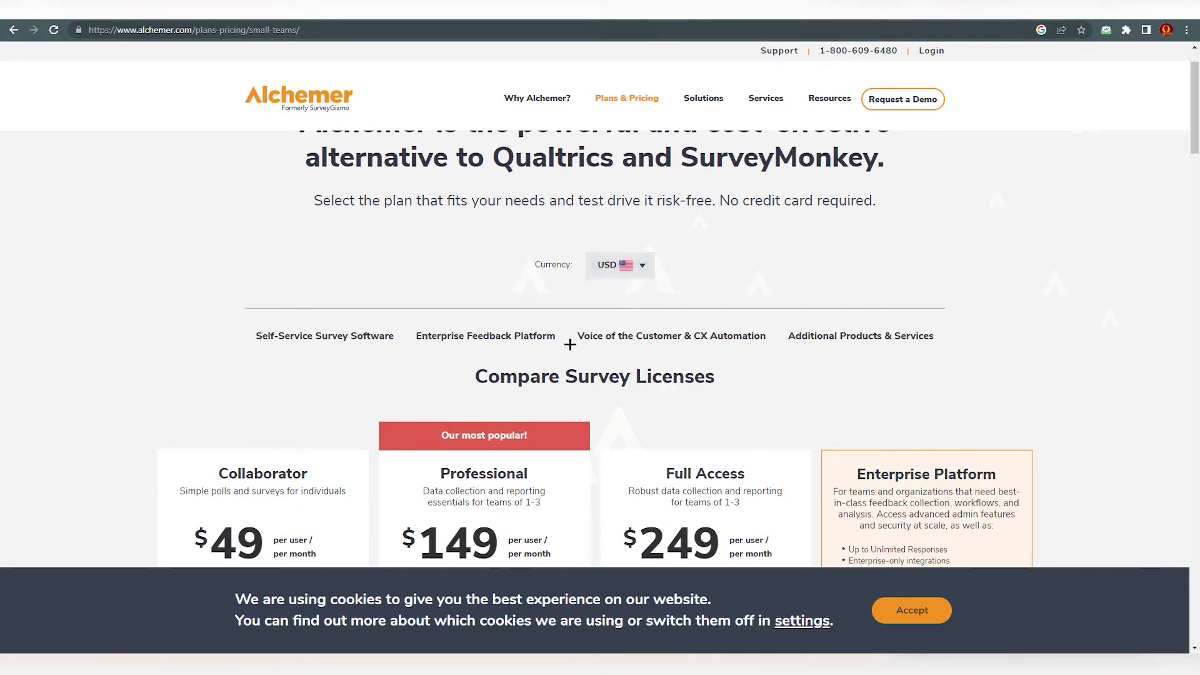
- Scroll down through the Features Overview table comparing the plans
scroll(459, 305, "down", 3)
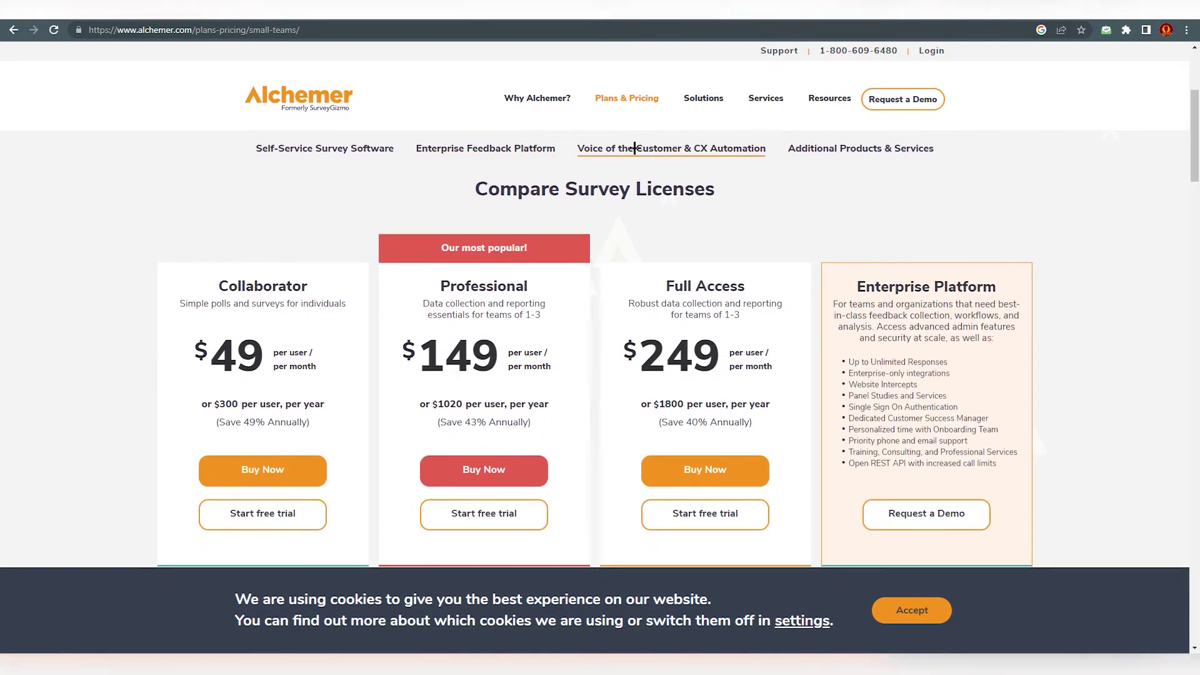
scroll(265, 209, "down", 1)
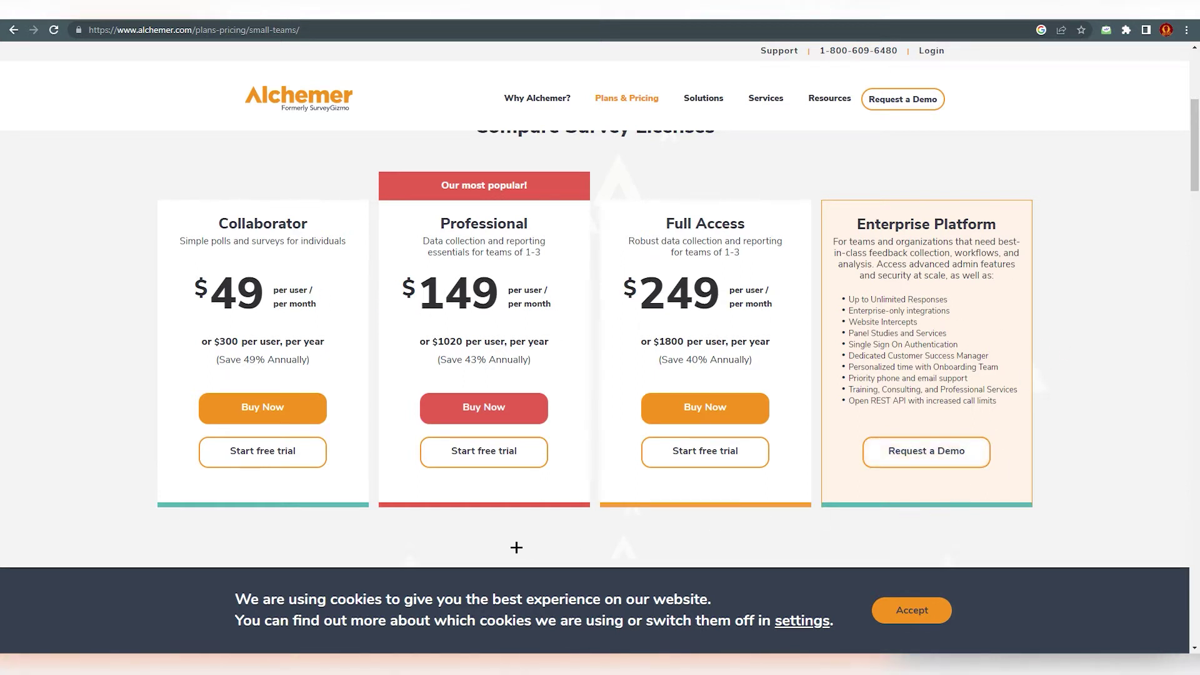
scroll(600, 512, "down", 2)
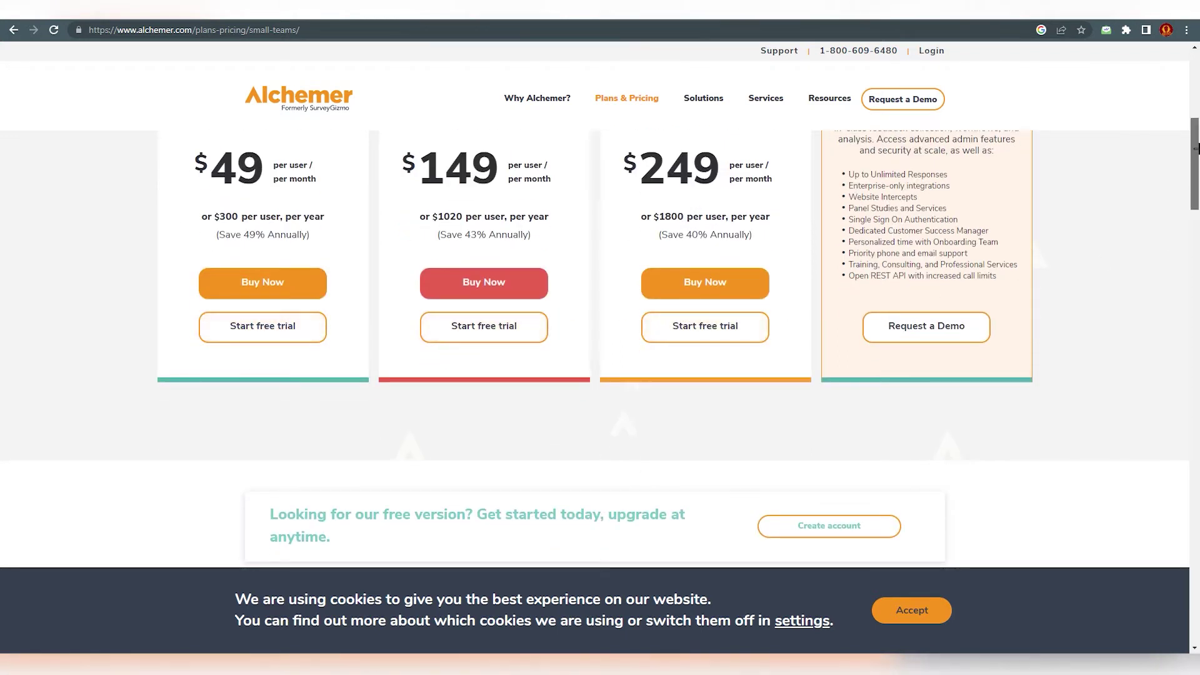
left_click_drag(1195, 148, 1195, 255)
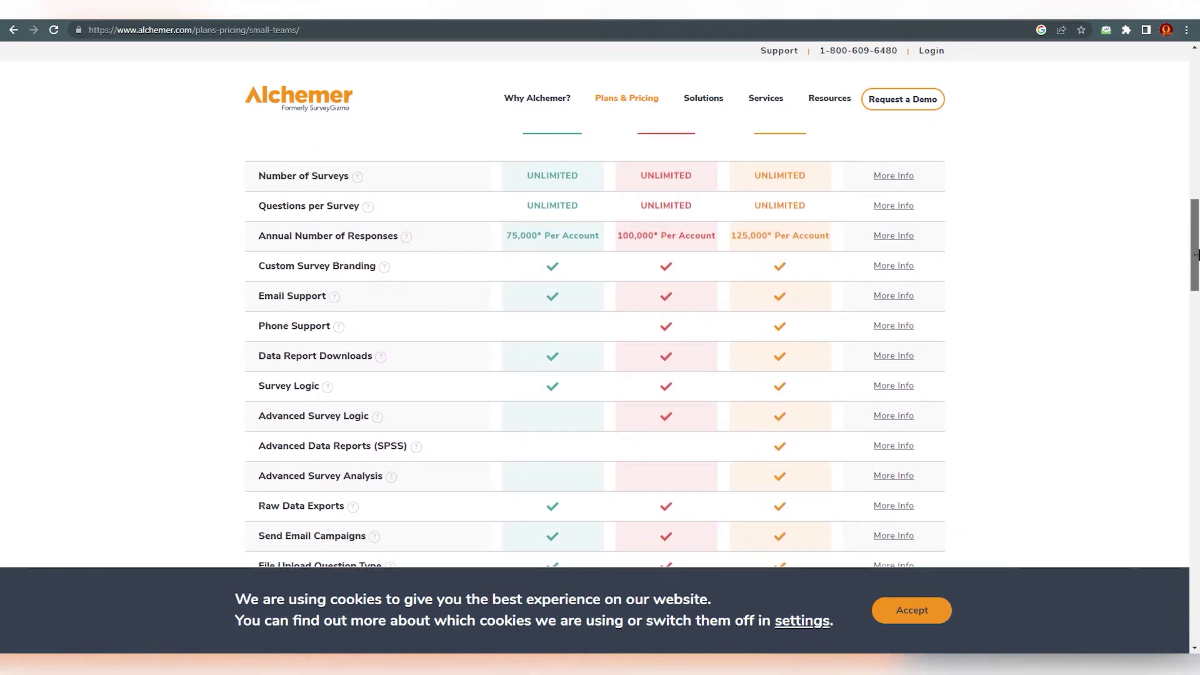
left_click_drag(1195, 254, 1195, 240)
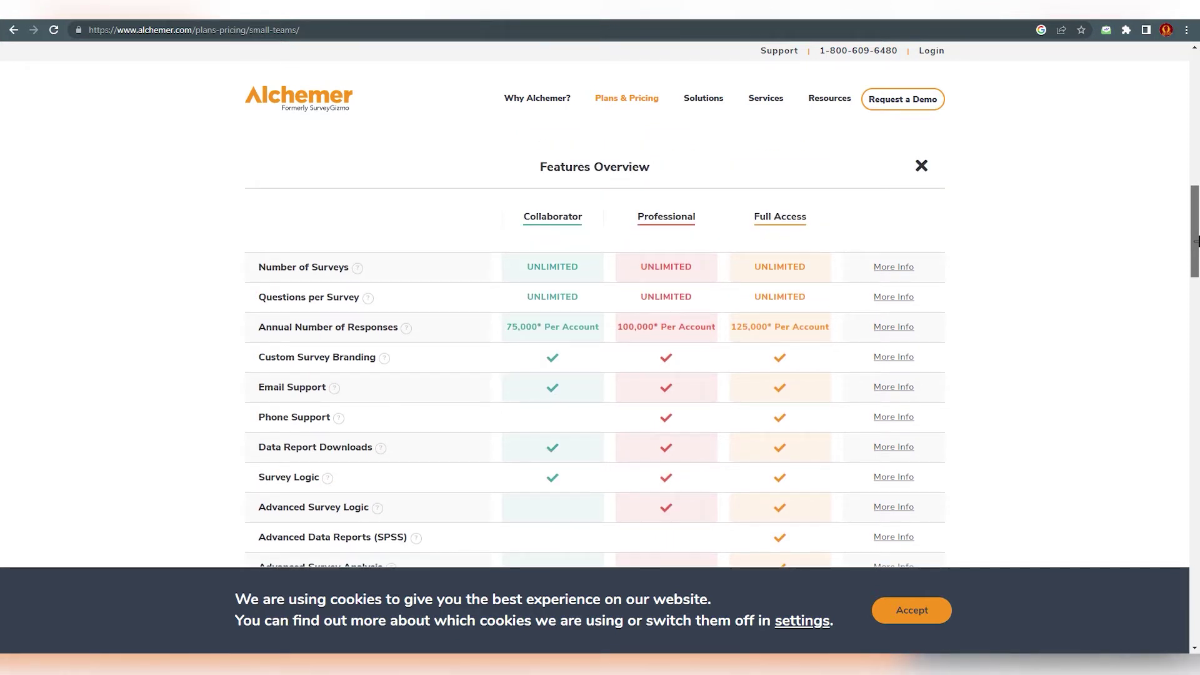
left_click_drag(1195, 243, 1195, 250)
left_click_drag(271, 219, 445, 227)
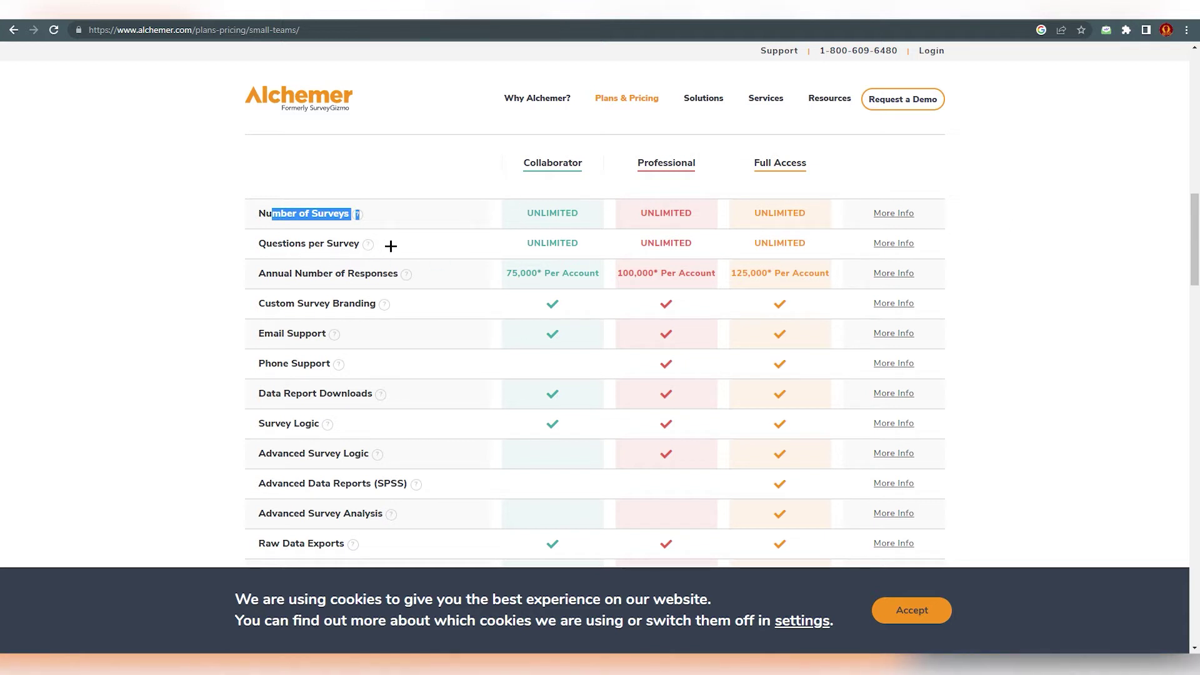
left_click_drag(1195, 234, 1195, 307)
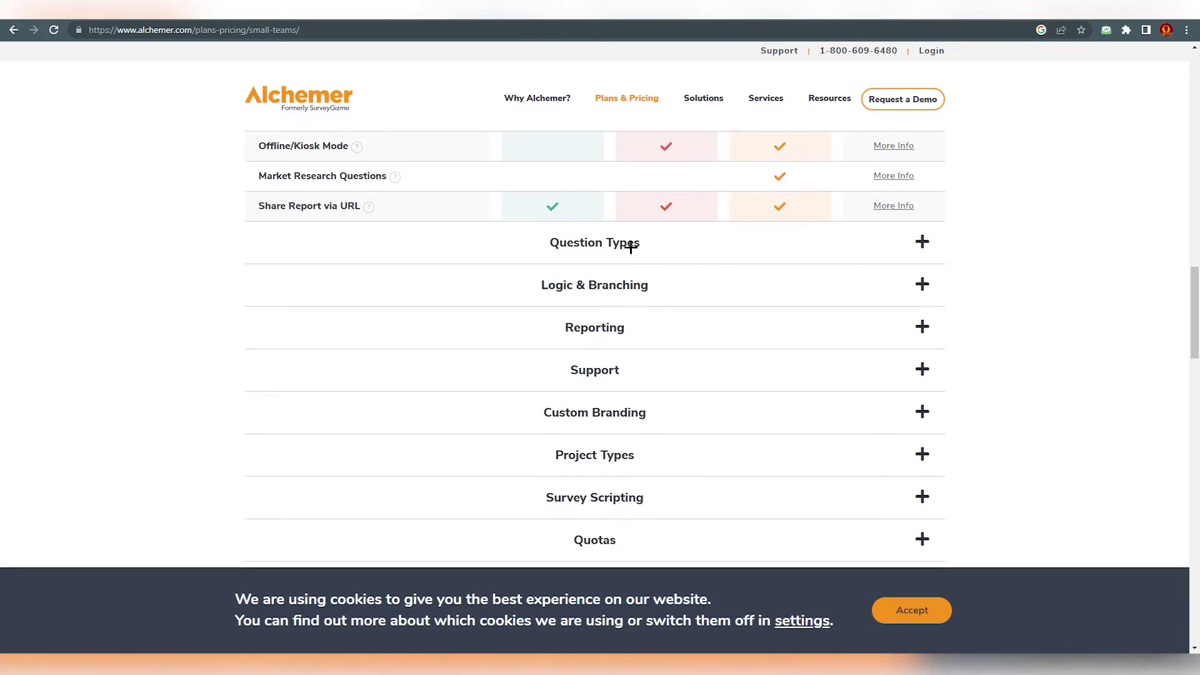
- Expand the Question Types feature list, then return up to the plan cards
left_click(659, 244)
scroll(750, 262, "down", 5)
scroll(750, 340, "down", 10)
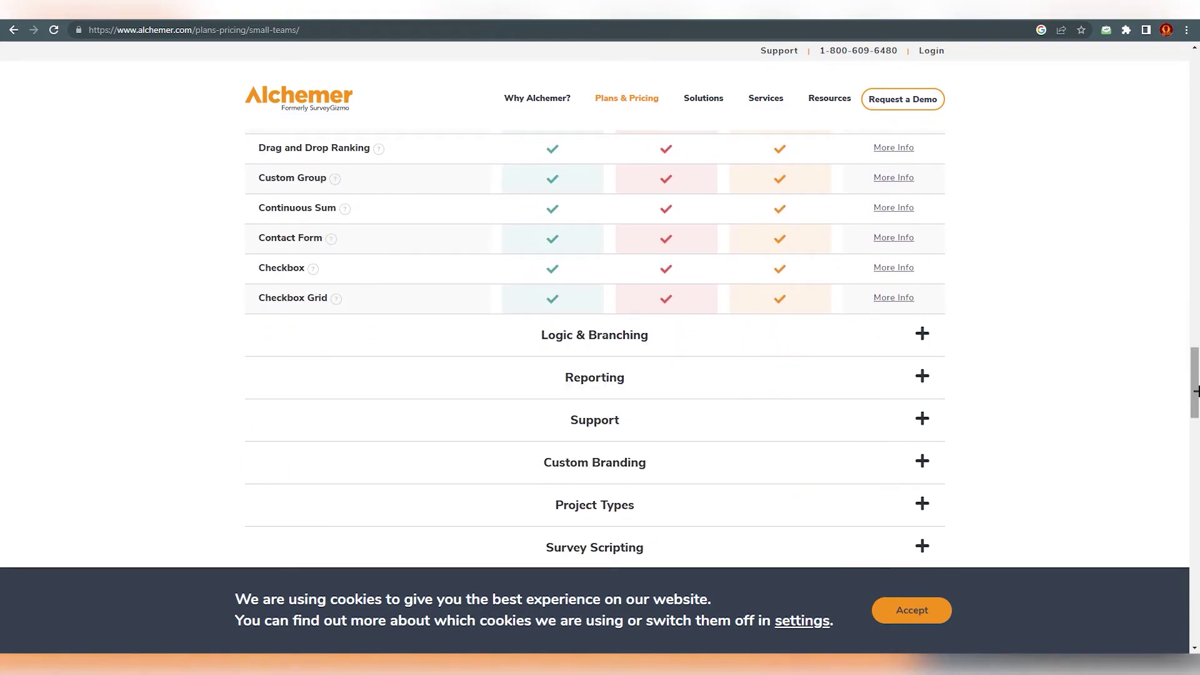
scroll(1195, 388, "down", 6)
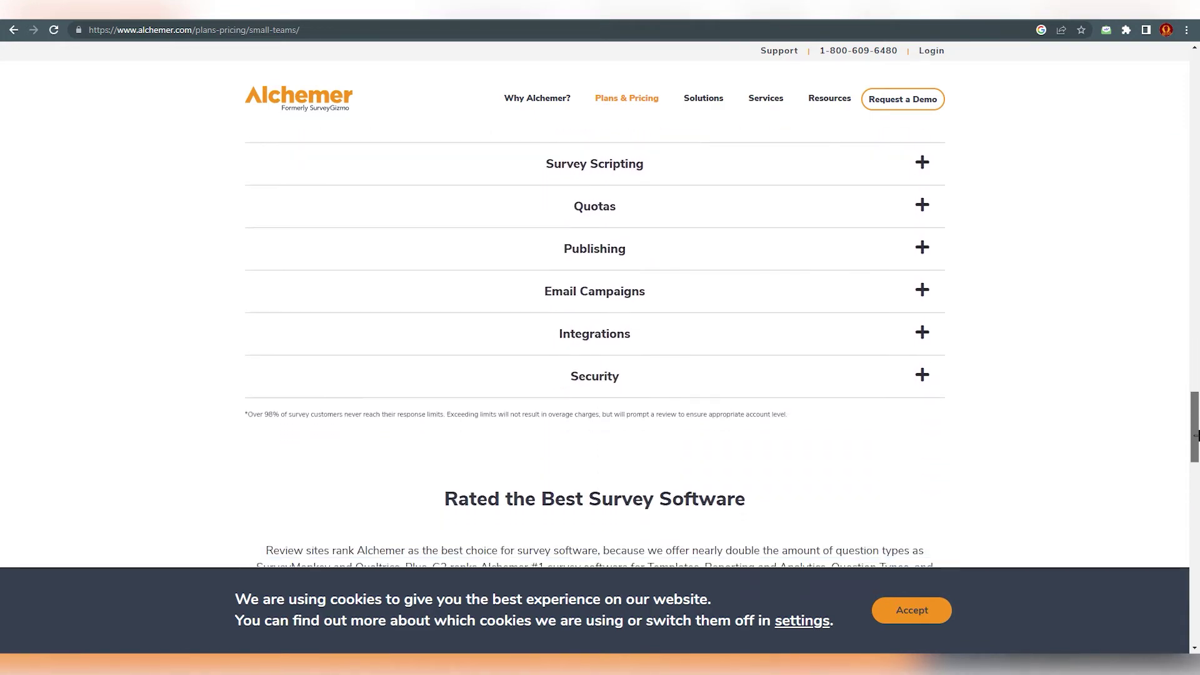
left_click_drag(1183, 416, 1183, 139)
scroll(337, 378, "up", 3)
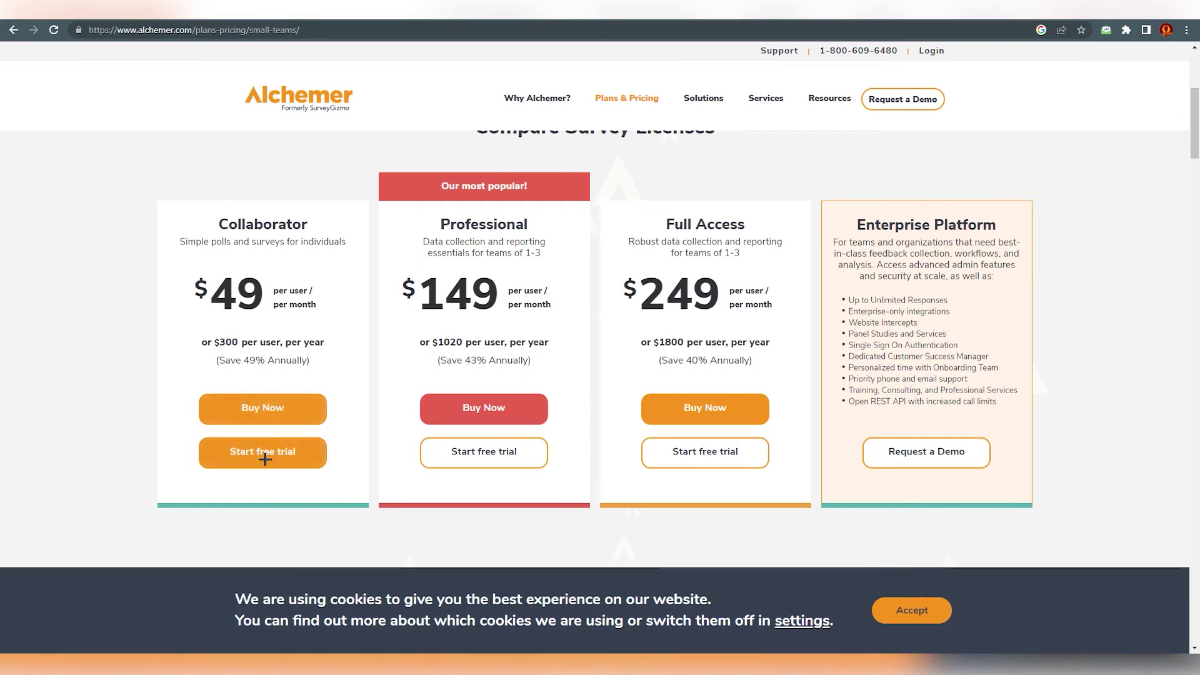
- Sign up for a Collaborator free trial, accepting the service agreement and privacy policy
left_click(262, 460)
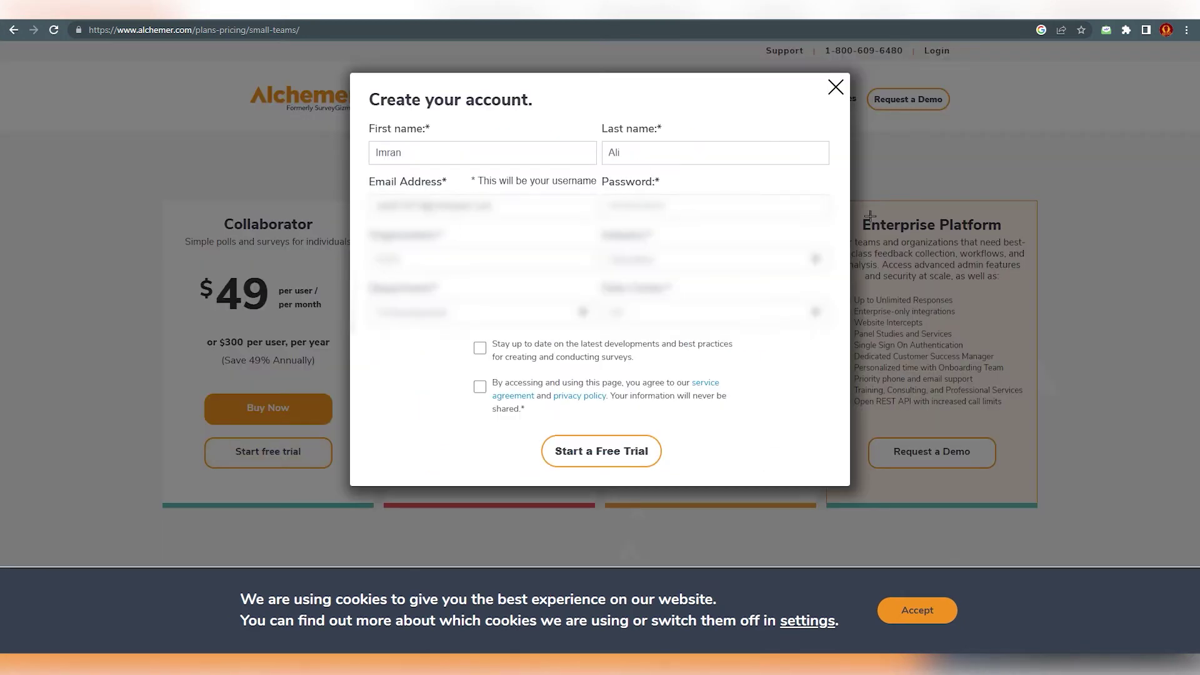
left_click(620, 451)
left_click(479, 389)
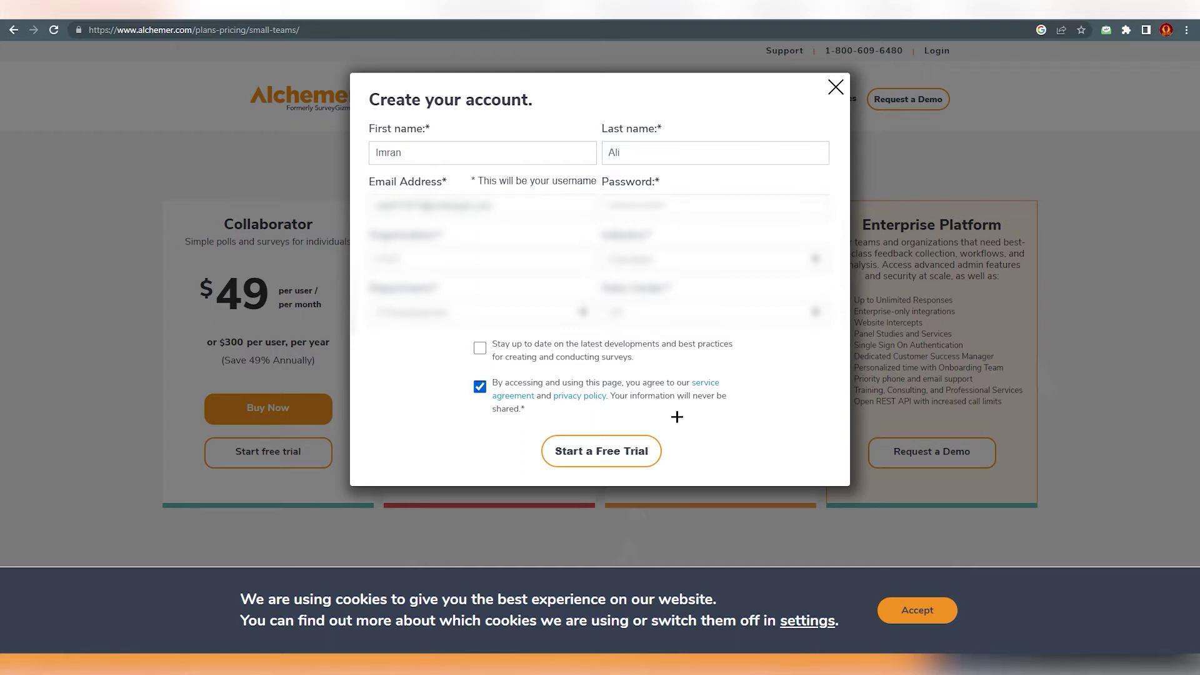
left_click(649, 451)
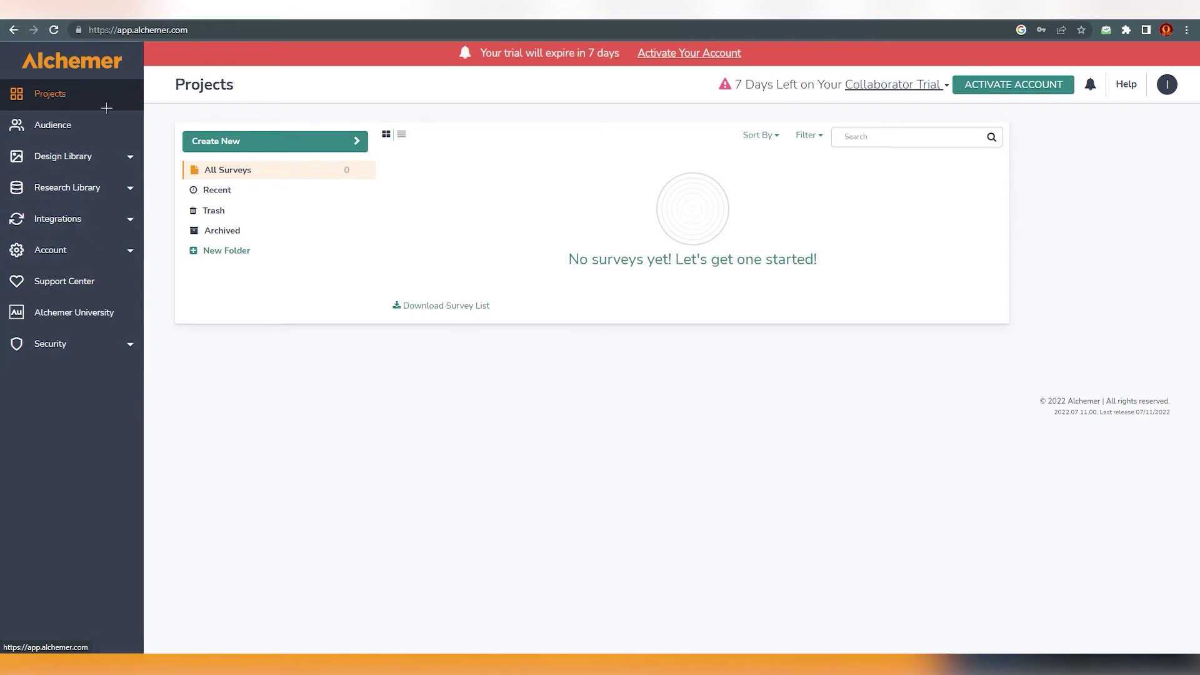
- Look at the empty Audience contact lists page, then return to Projects
left_click(63, 125)
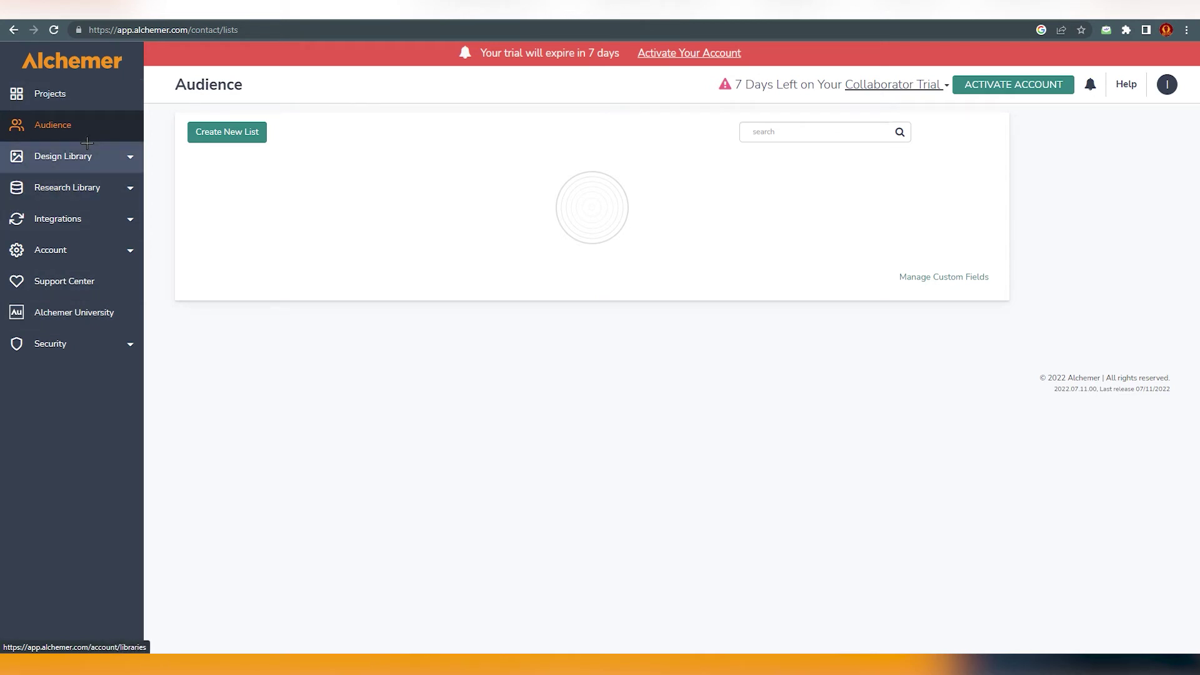
left_click(62, 100)
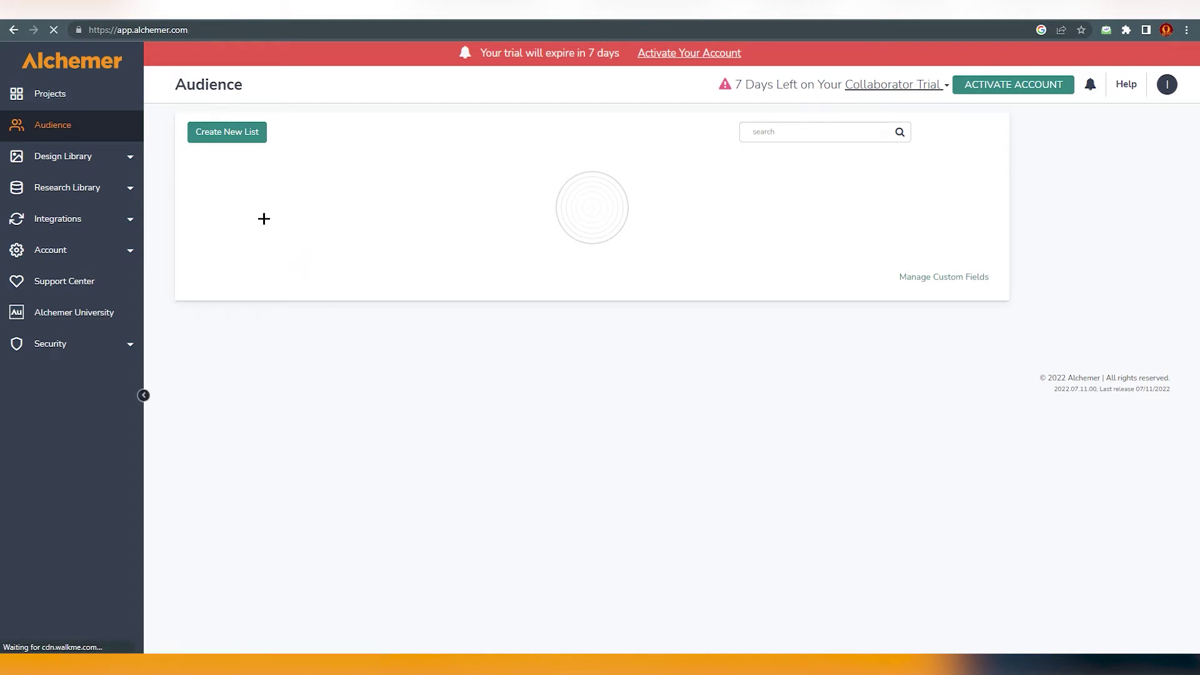
- Start a new survey, compare the Import from Word option, and settle on Use a Template
left_click(258, 140)
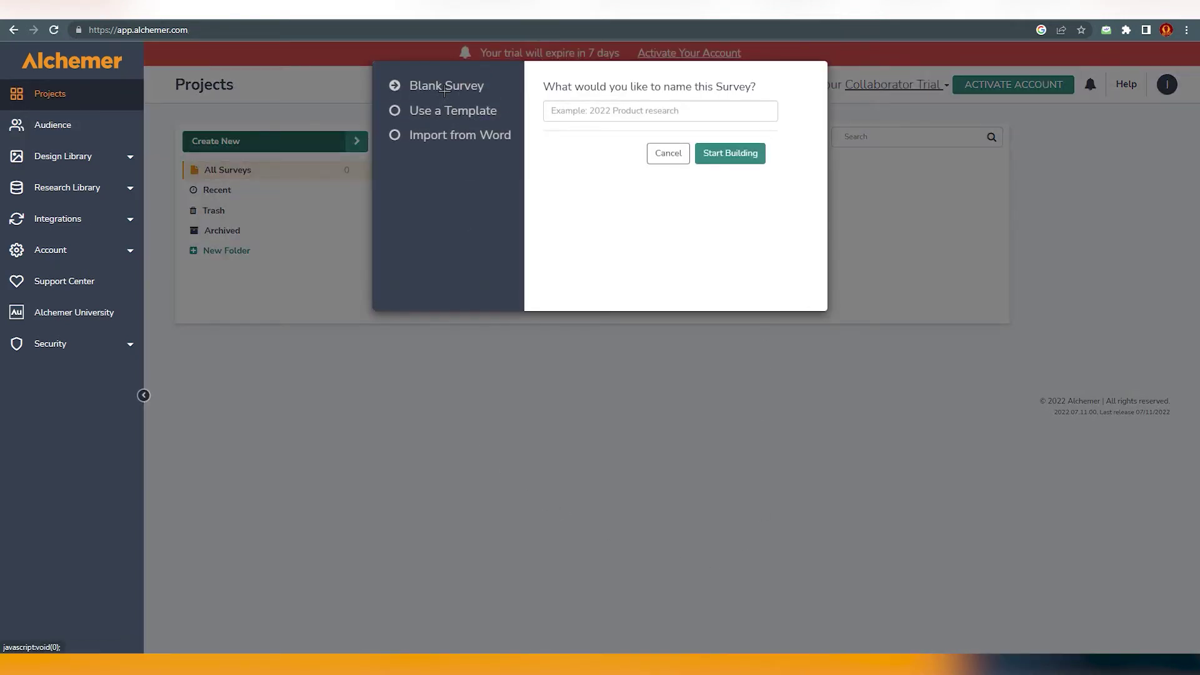
left_click(446, 111)
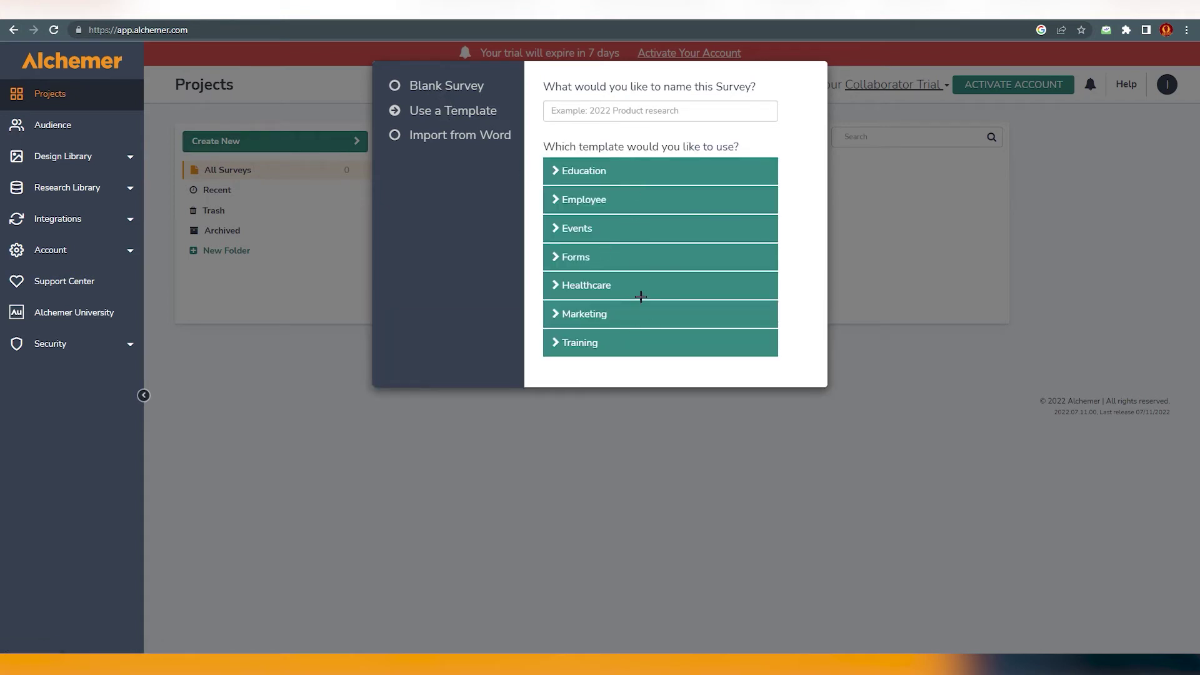
left_click(449, 134)
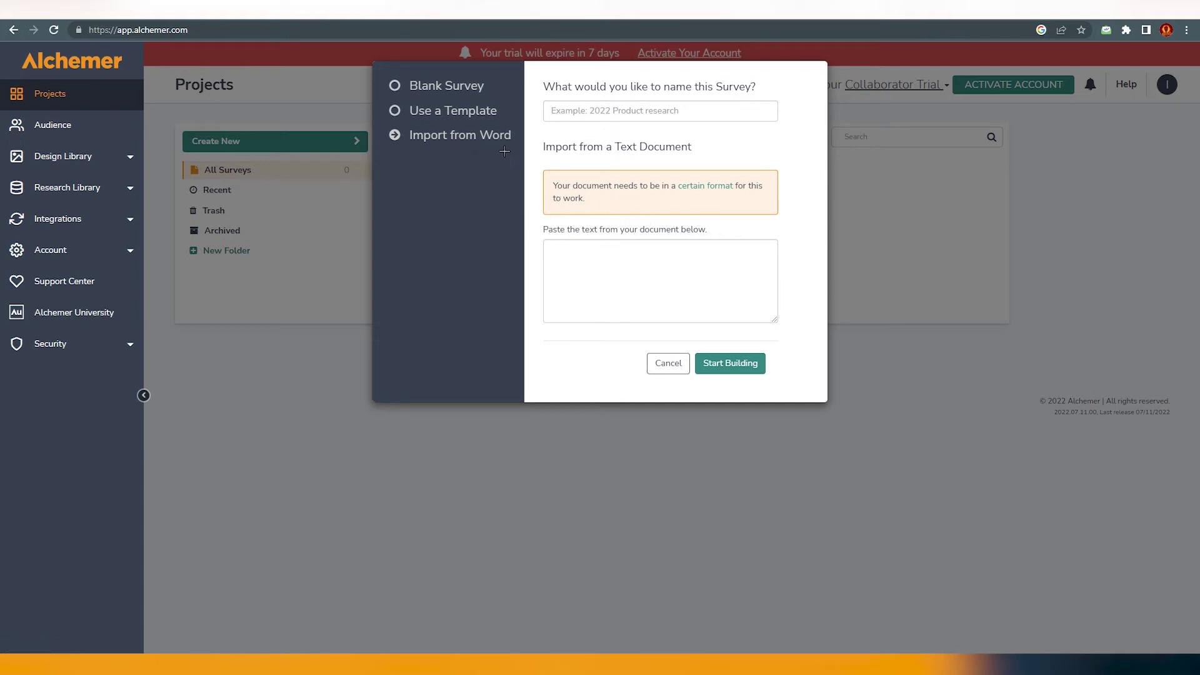
left_click(416, 111)
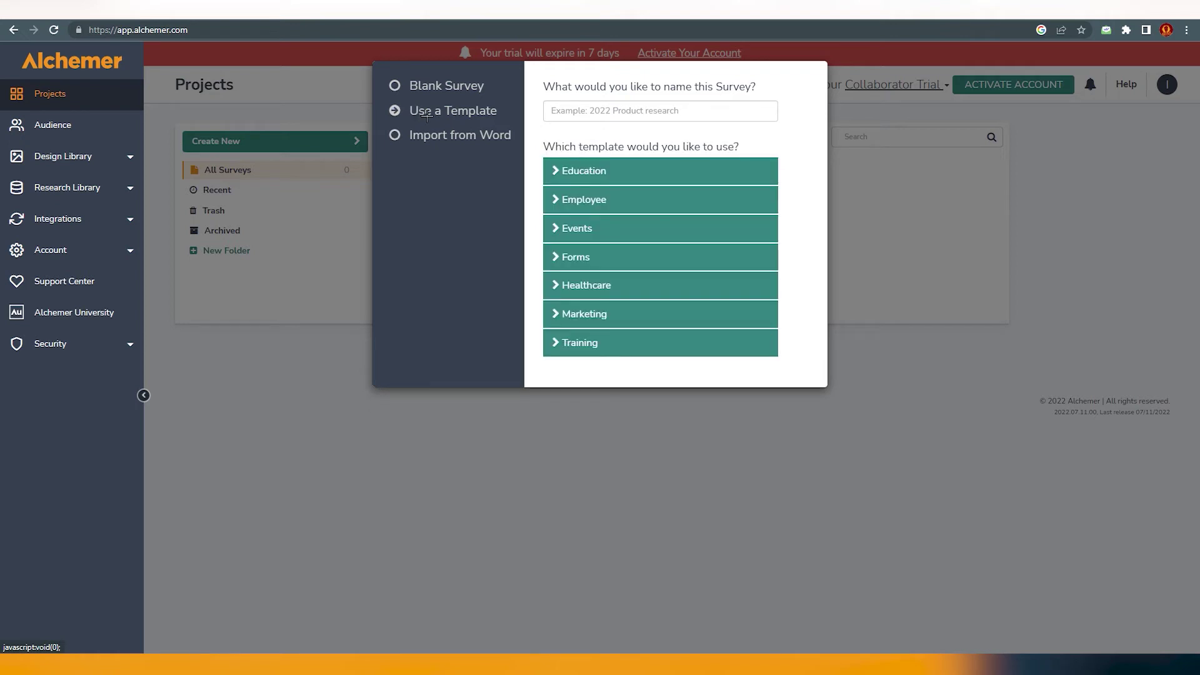
- Preview the Parent Volunteer Survey template from the Education category
left_click(557, 173)
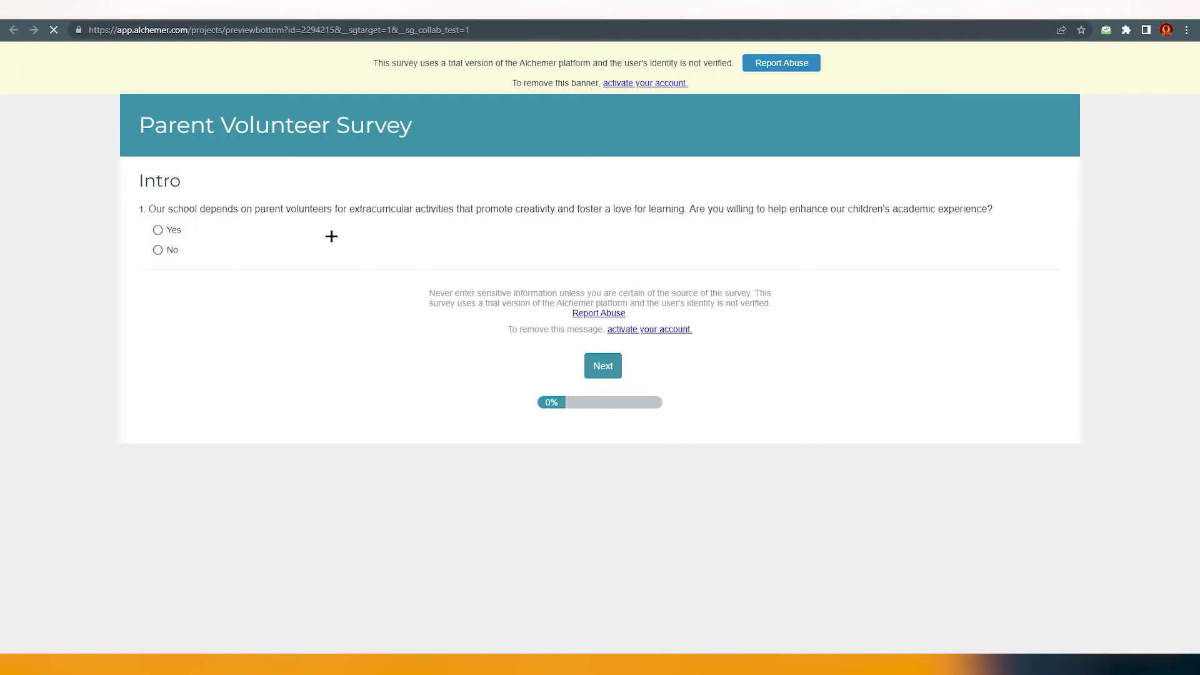
left_click_drag(136, 133, 452, 133)
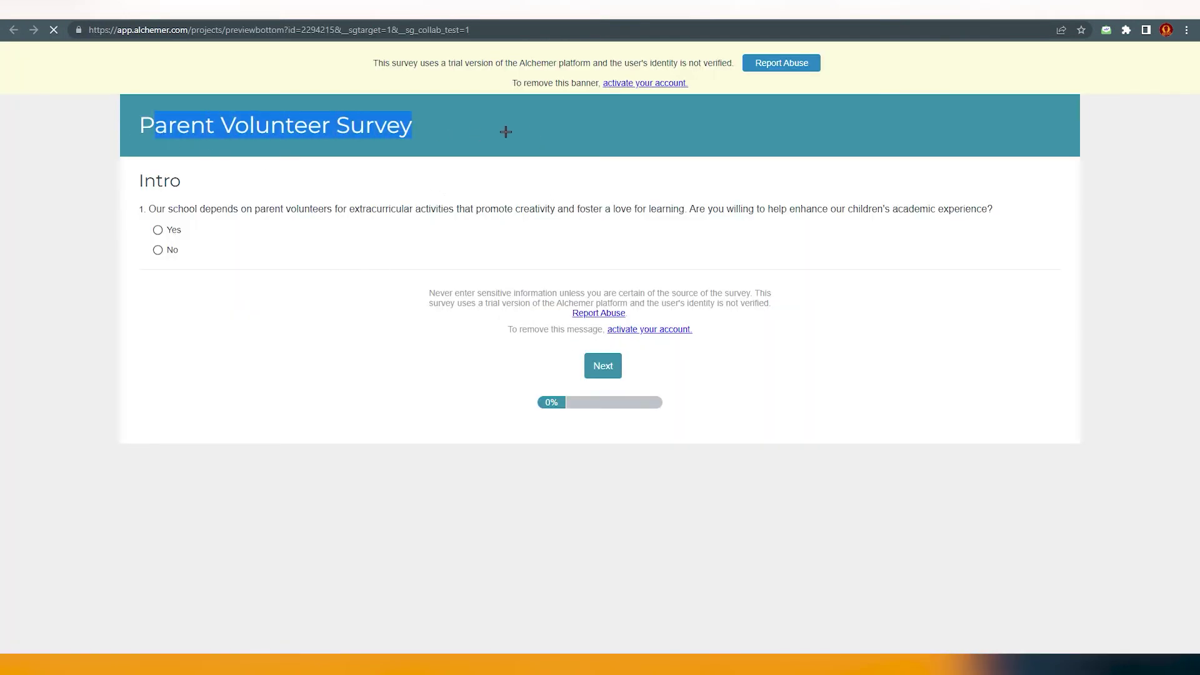
left_click(603, 367)
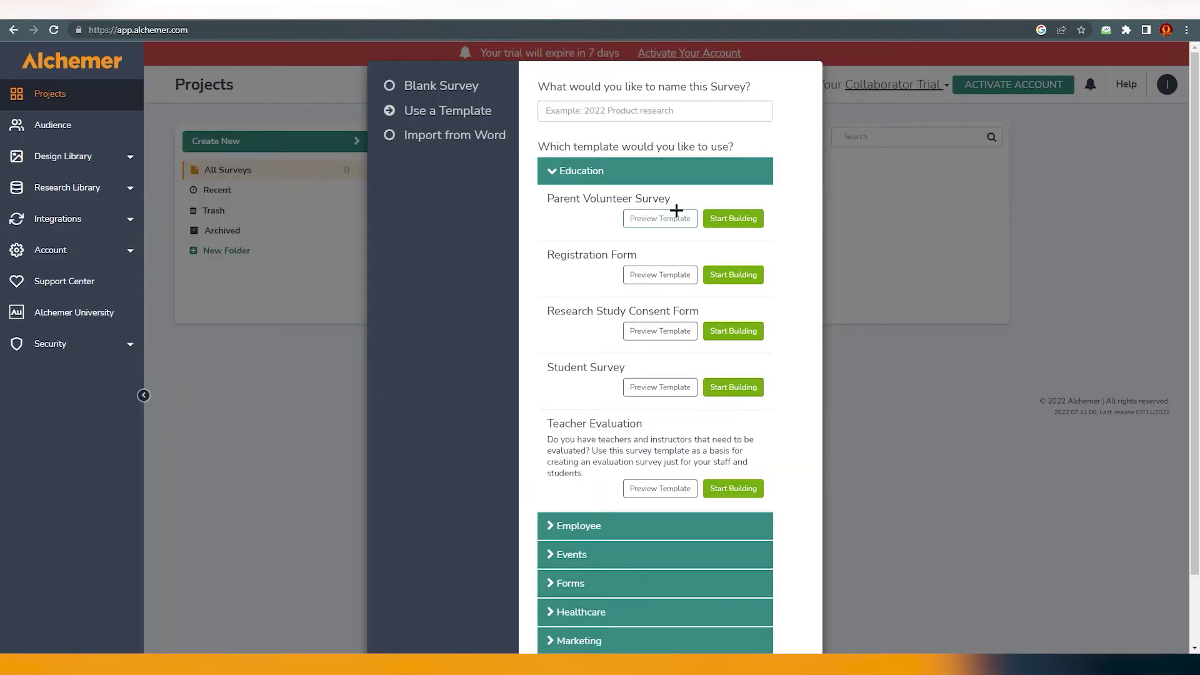
- Glance at the Forms templates, then choose Blank Survey instead
left_click(615, 169)
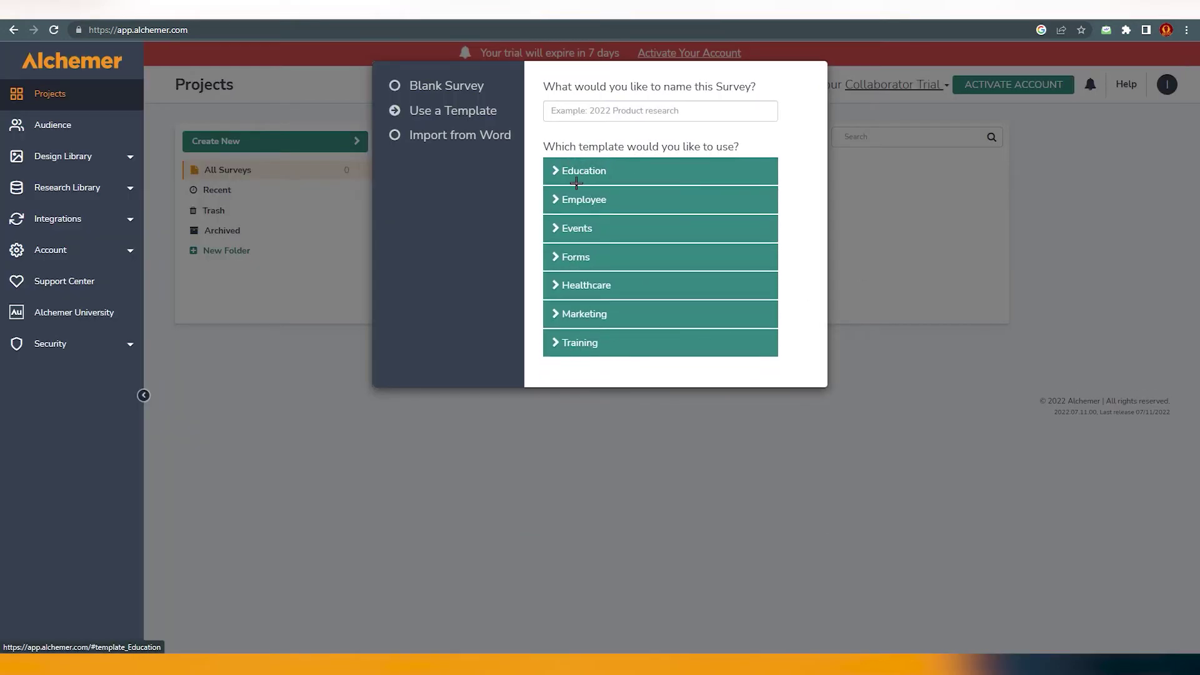
left_click_drag(570, 257, 643, 273)
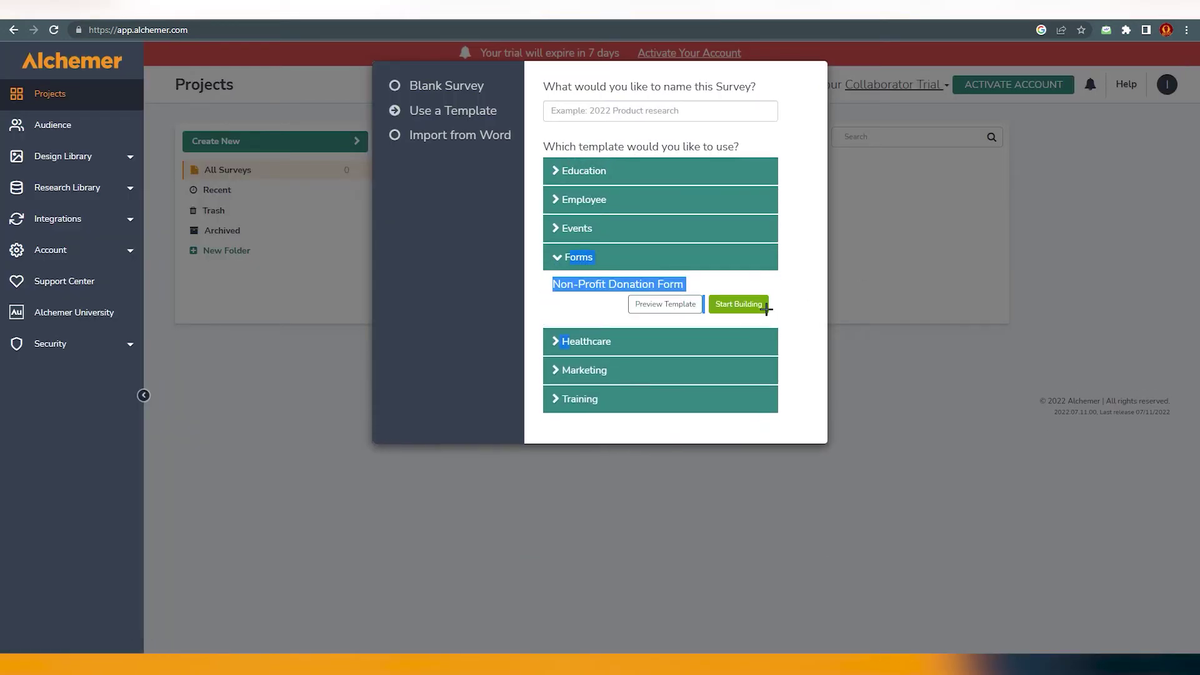
left_click(640, 295)
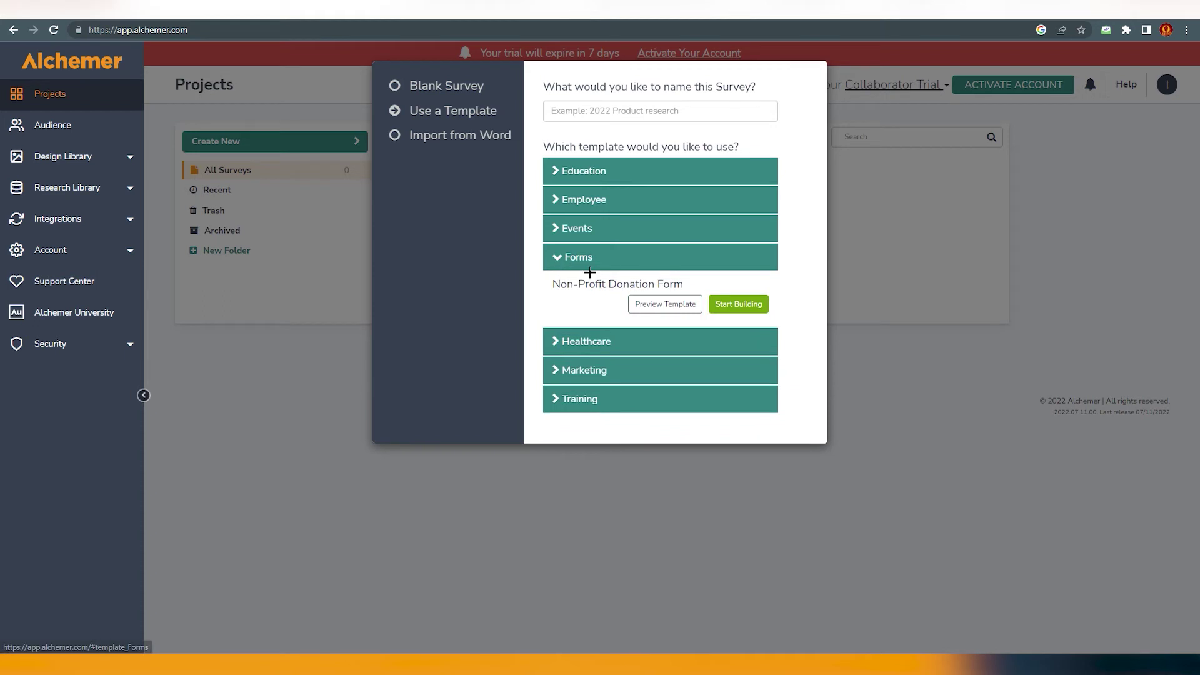
left_click(559, 259)
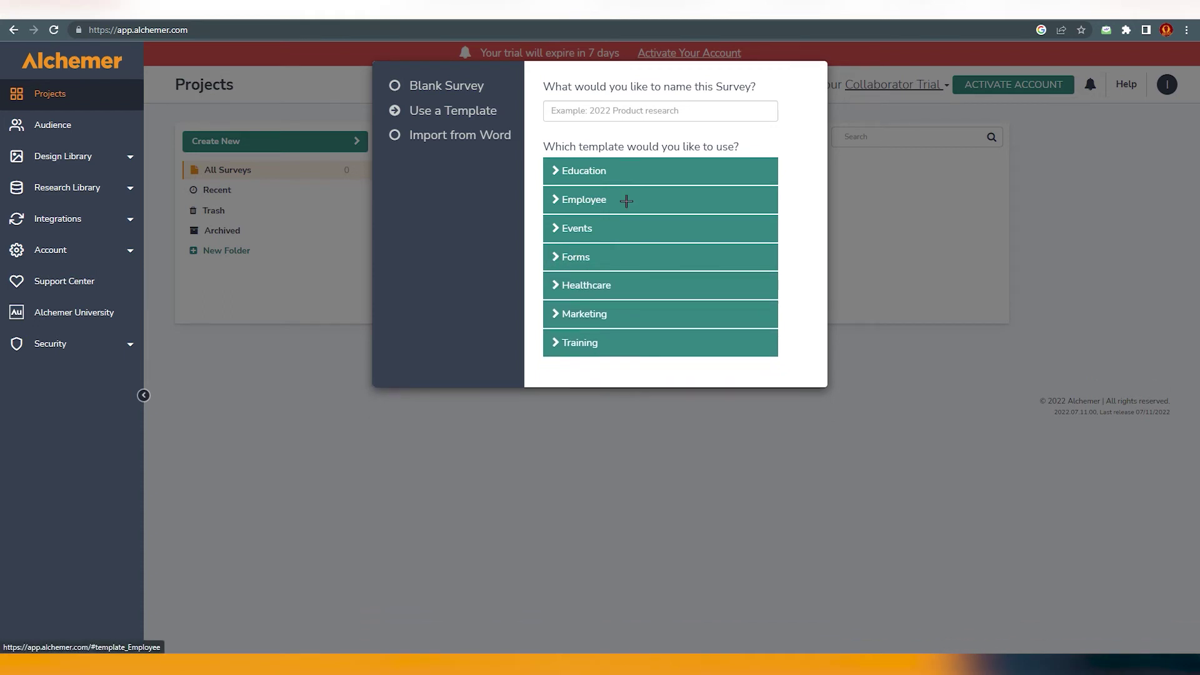
left_click(424, 86)
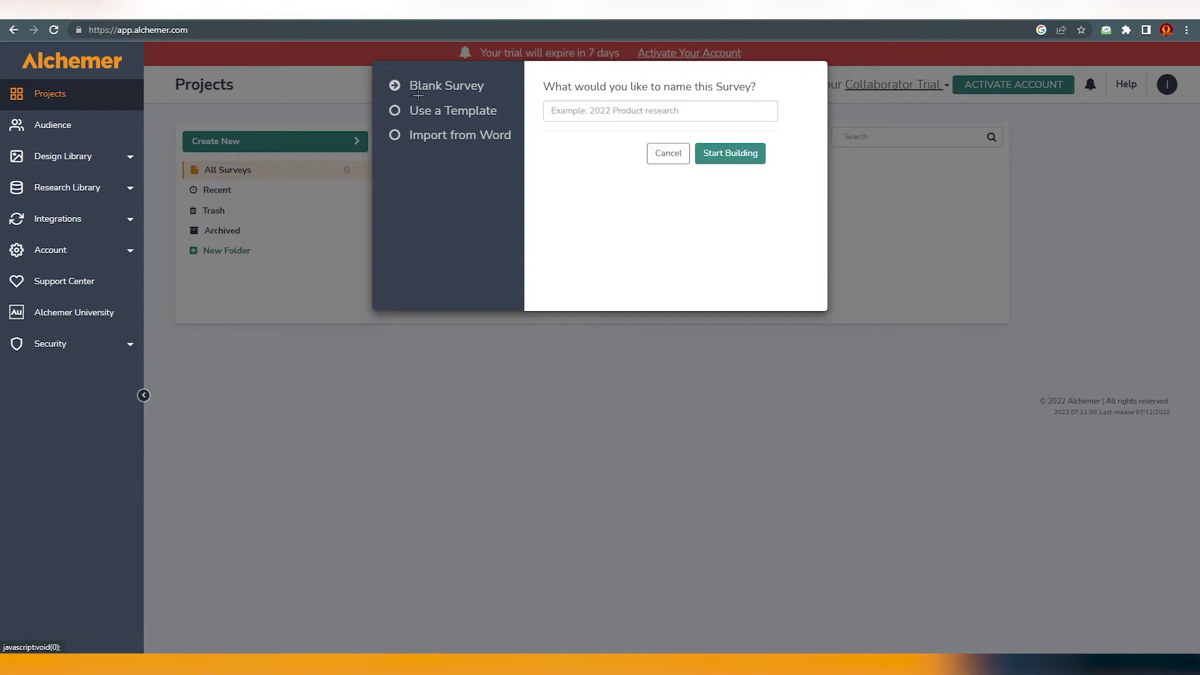
- Name the blank survey DEMO, start building, and scroll down to the Thank You page
left_click(614, 114)
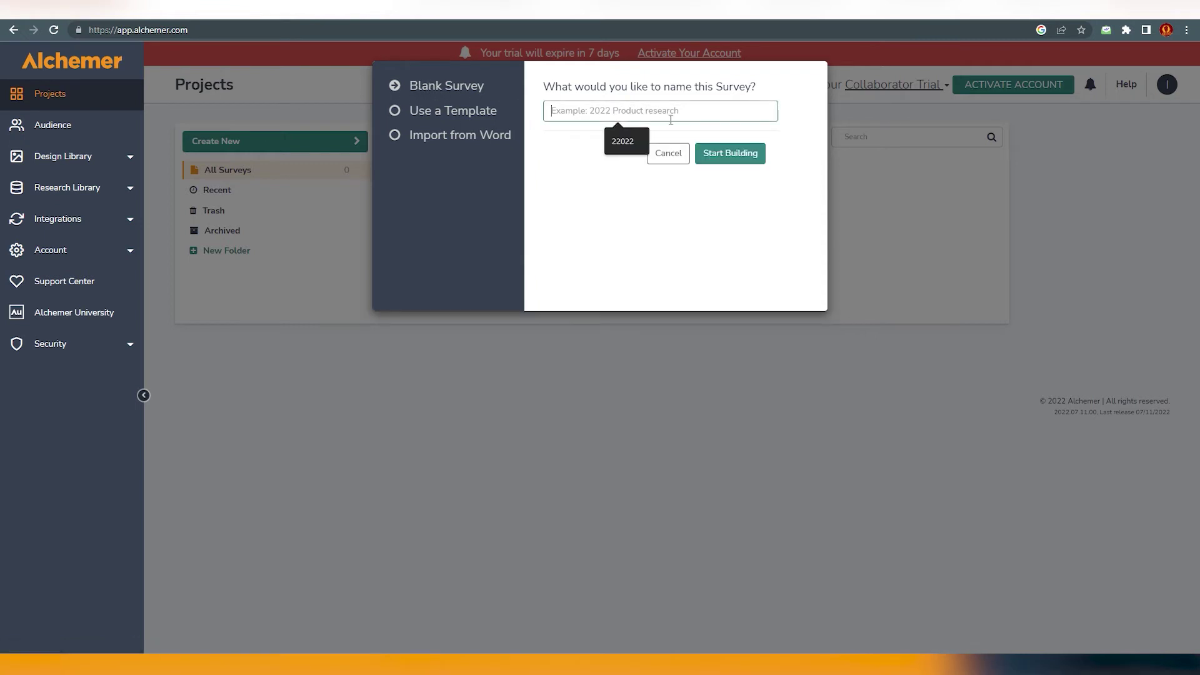
type("DEMO")
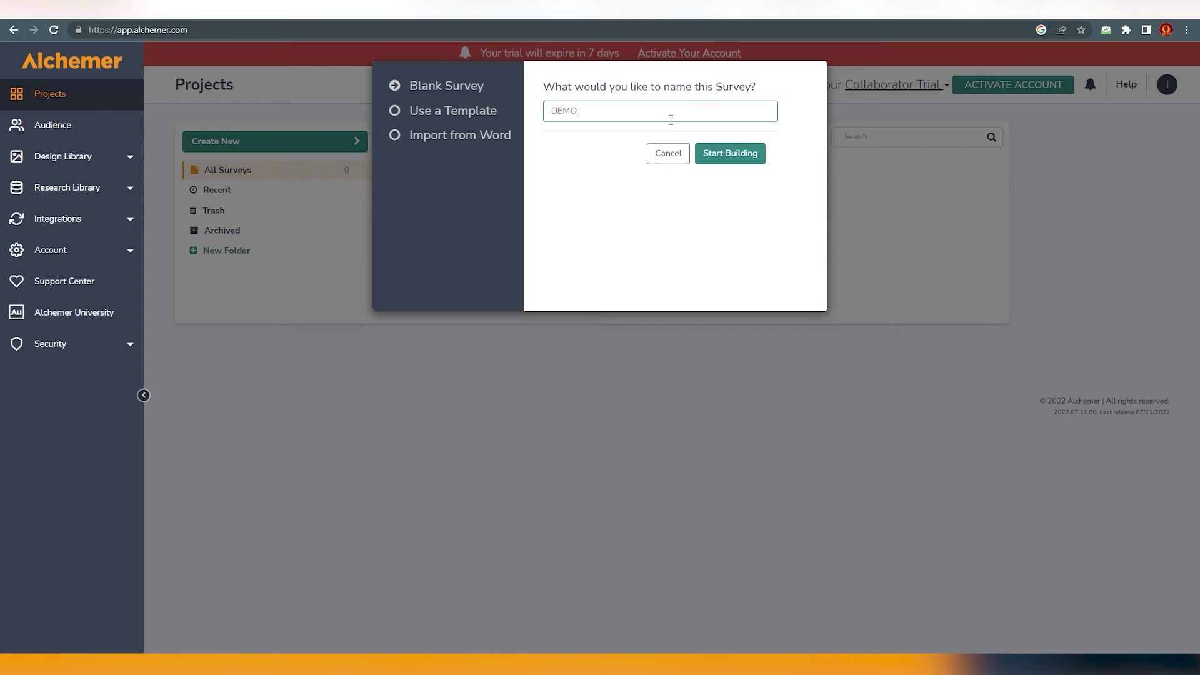
left_click(718, 154)
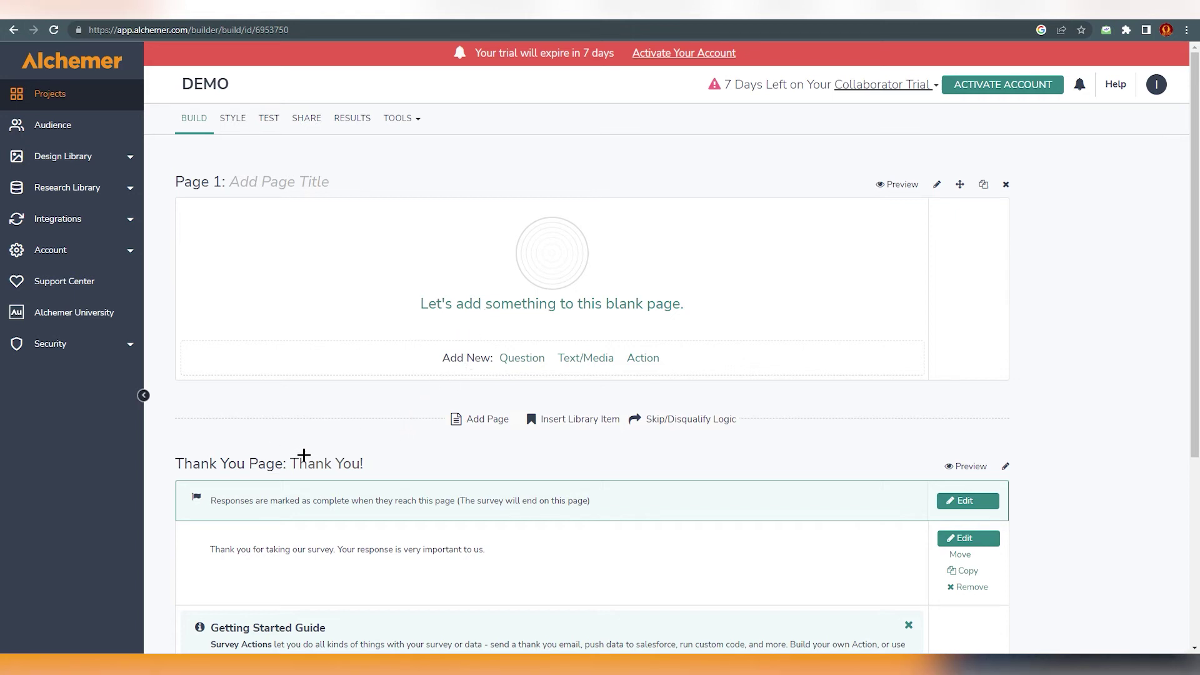
scroll(308, 468, "down", 3)
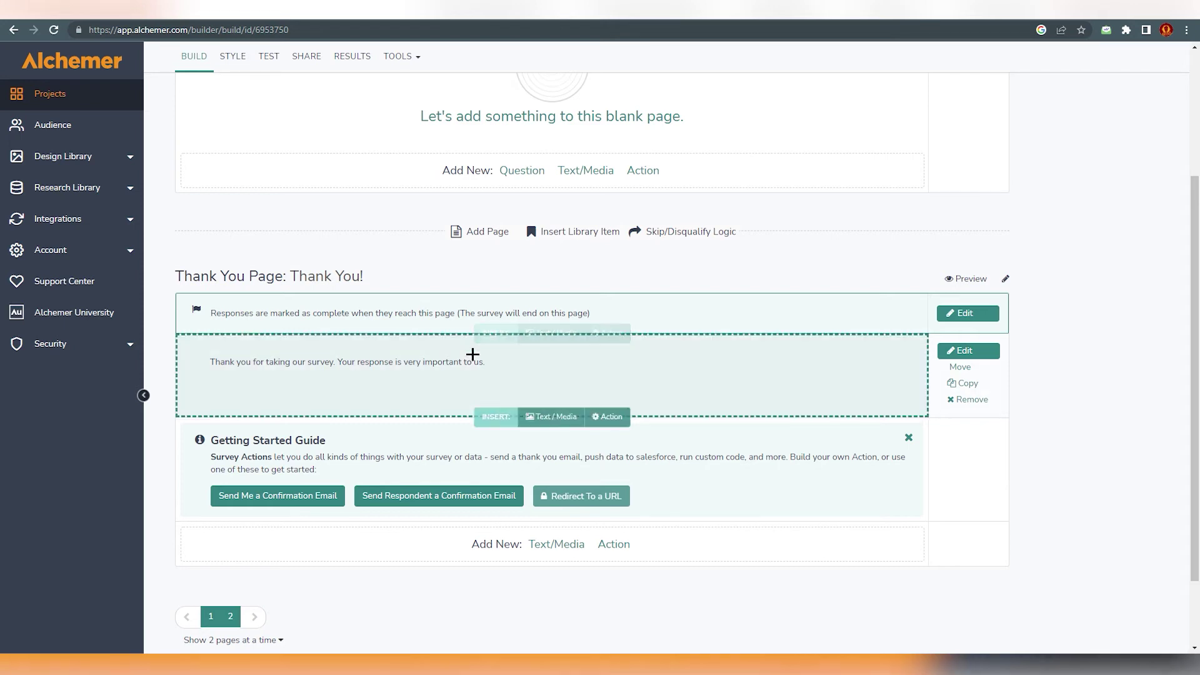
left_click(570, 388)
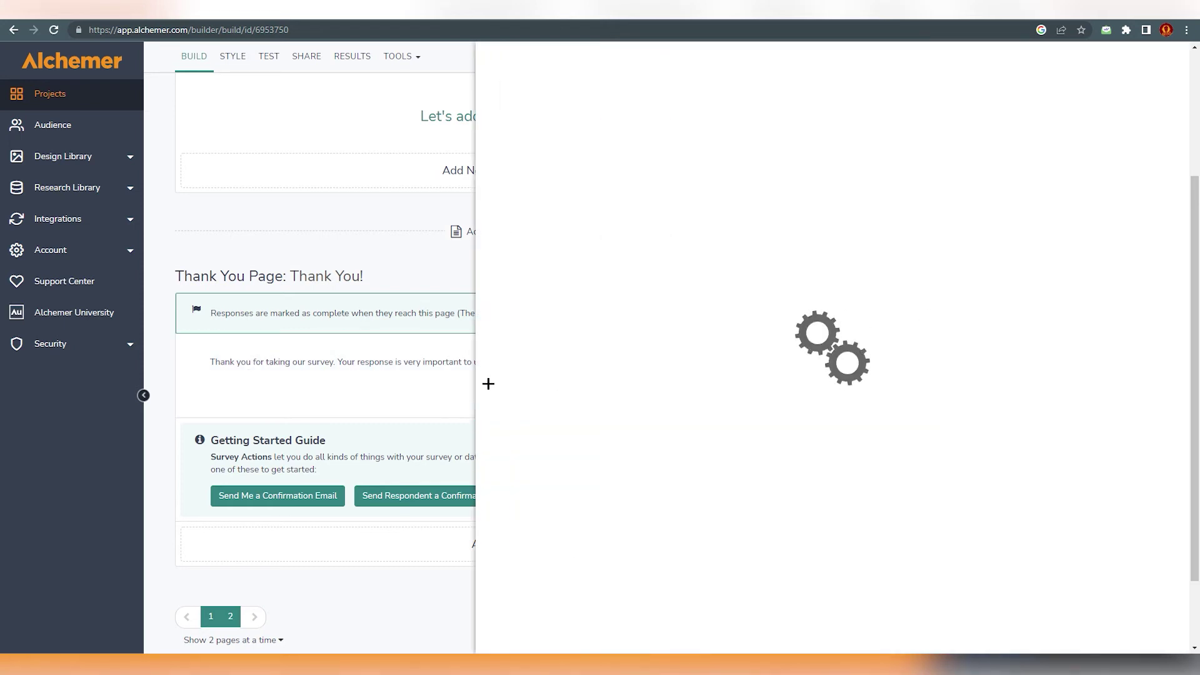
left_click(568, 93)
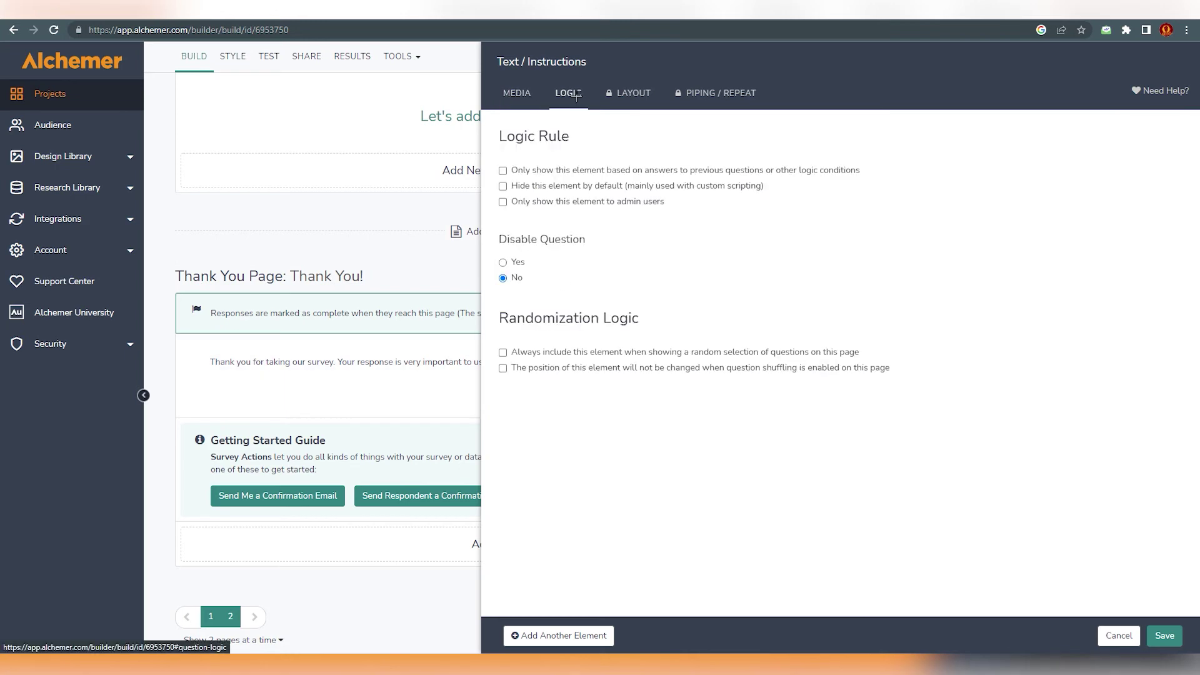
left_click(617, 95)
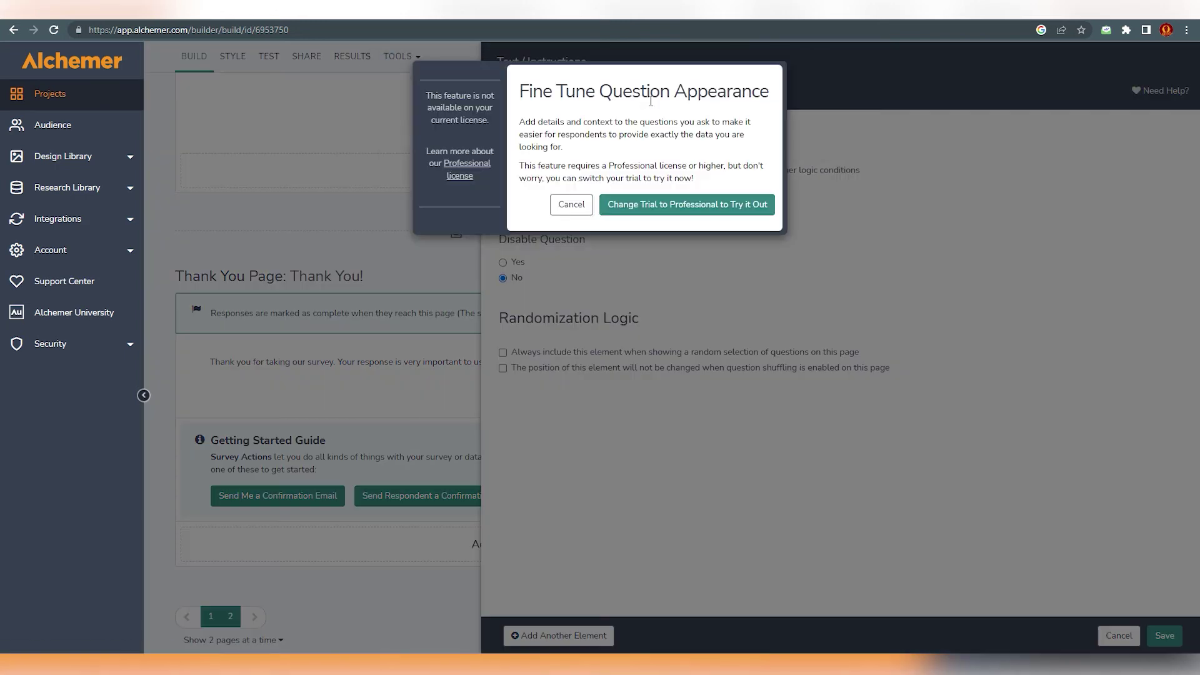
left_click(568, 206)
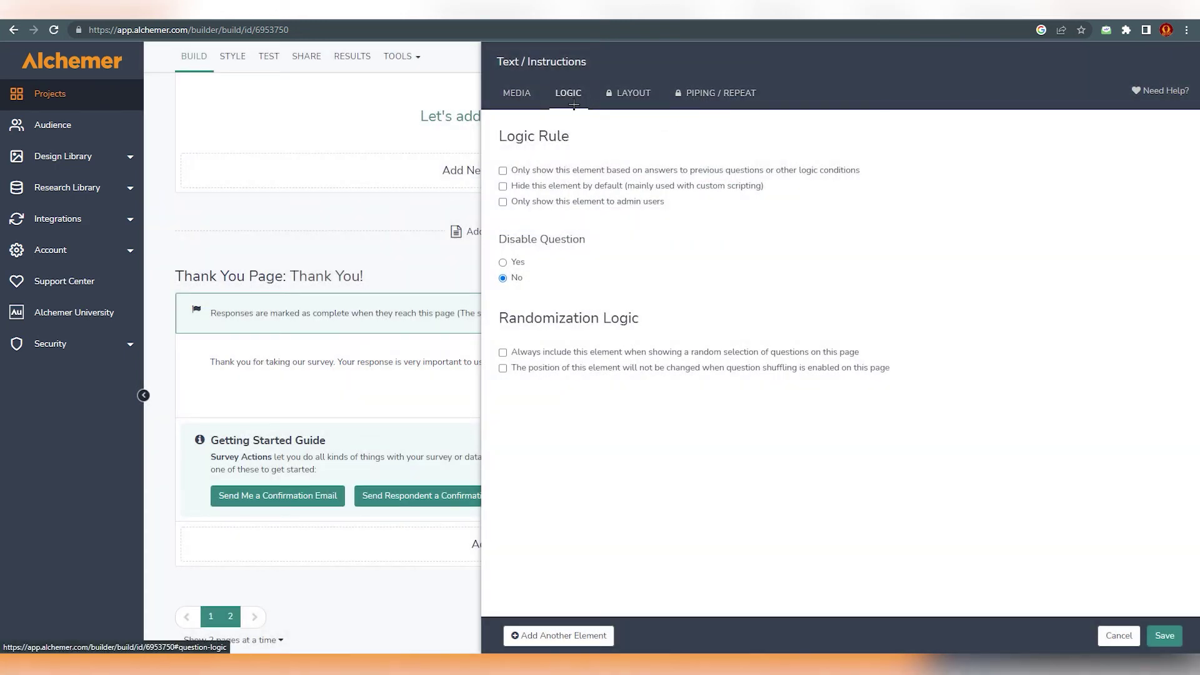
left_click(522, 95)
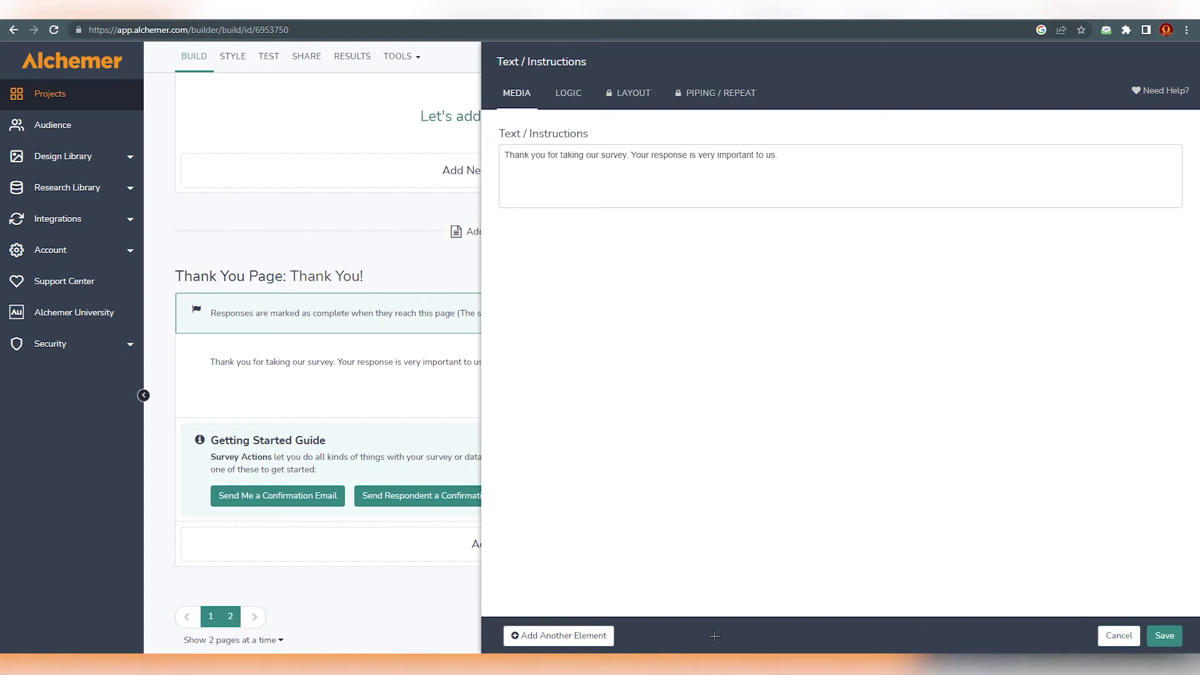
left_click(557, 637)
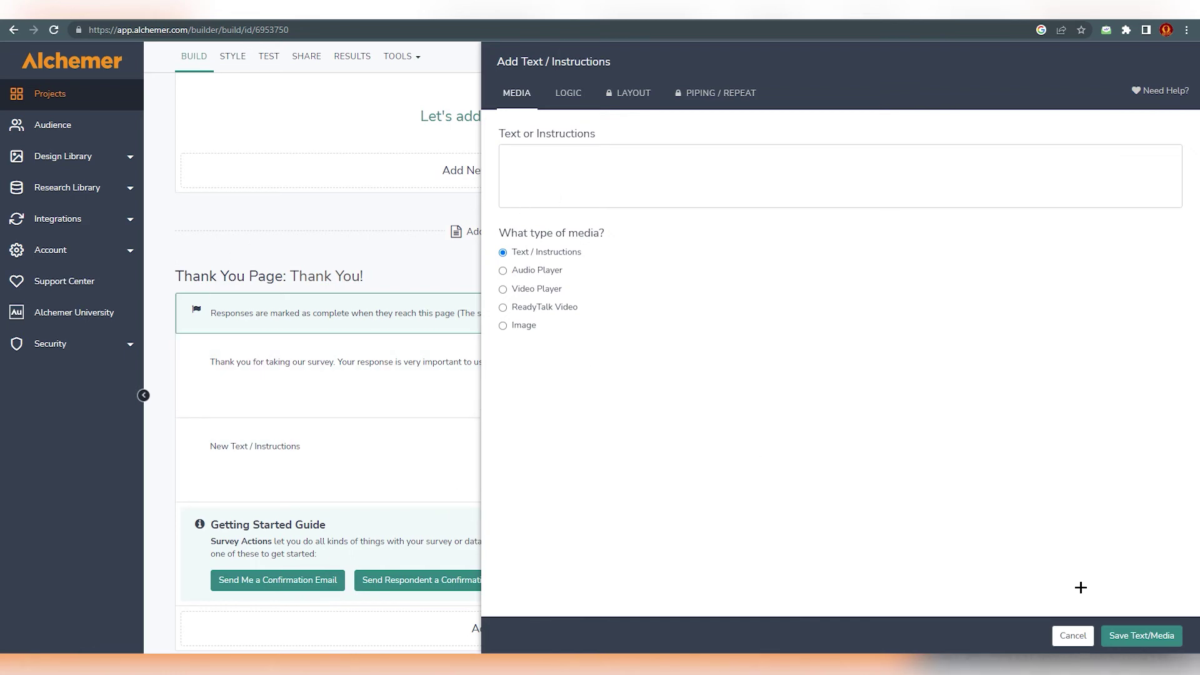
left_click(1073, 635)
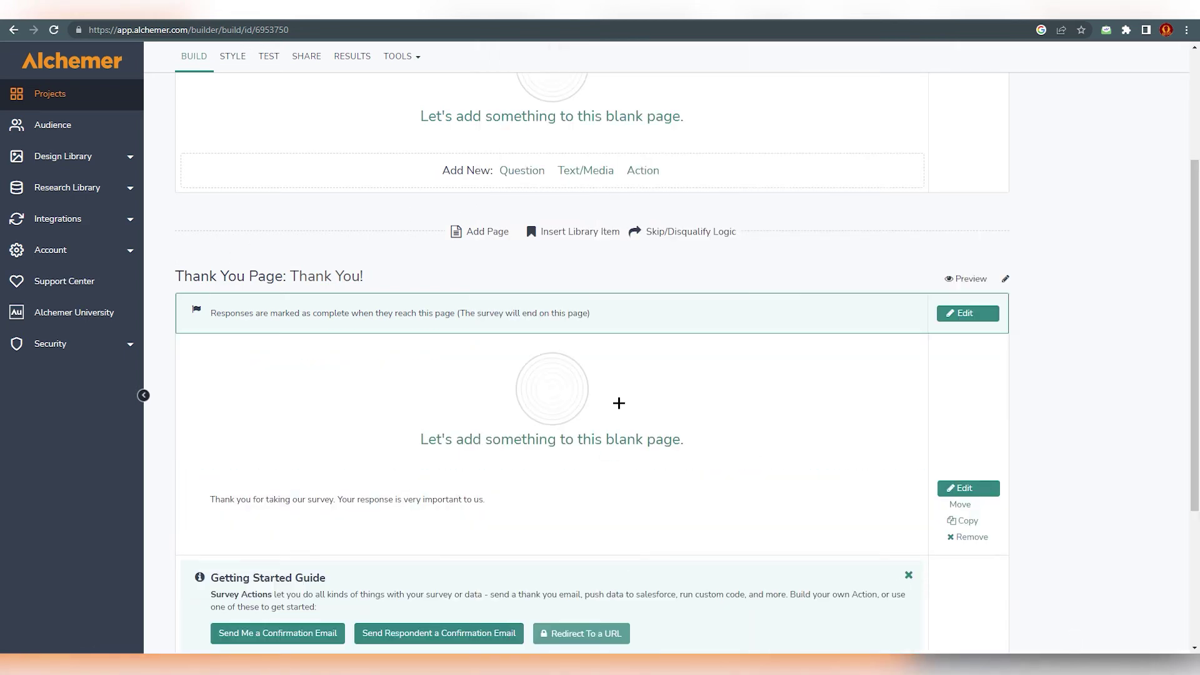
scroll(563, 477, "up", 2)
scroll(563, 477, "down", 2)
scroll(454, 368, "up", 4)
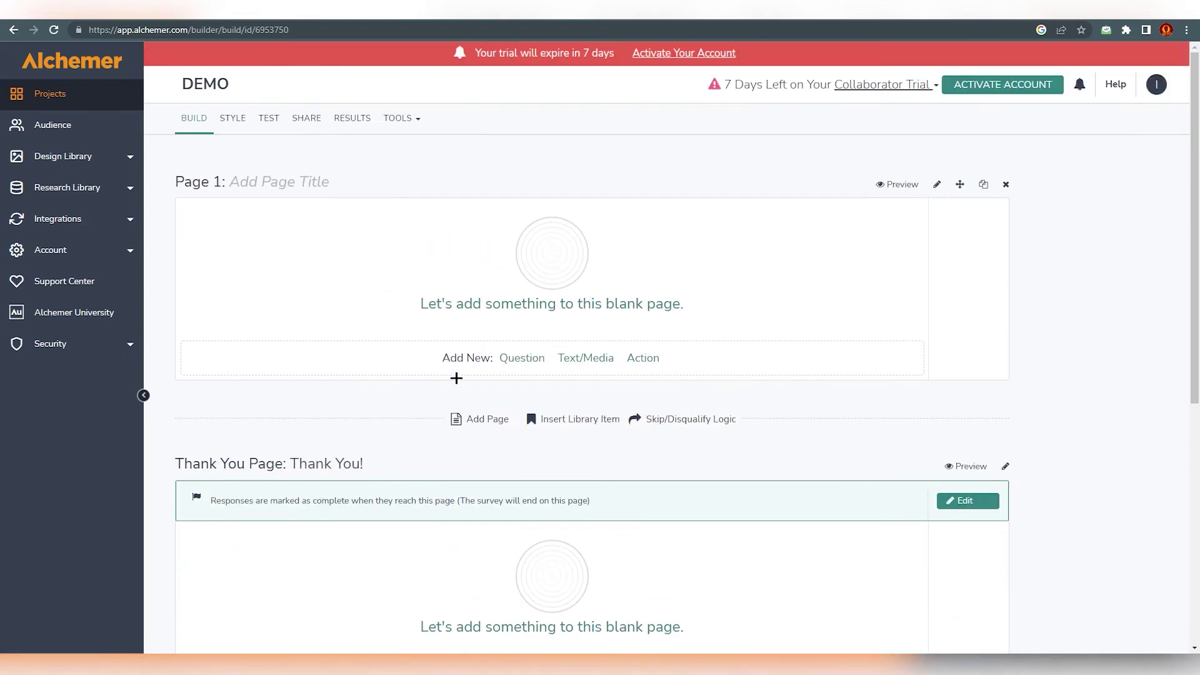
- Add a question to the blank Page 1 and scroll through the full Question Type list
left_click(545, 262)
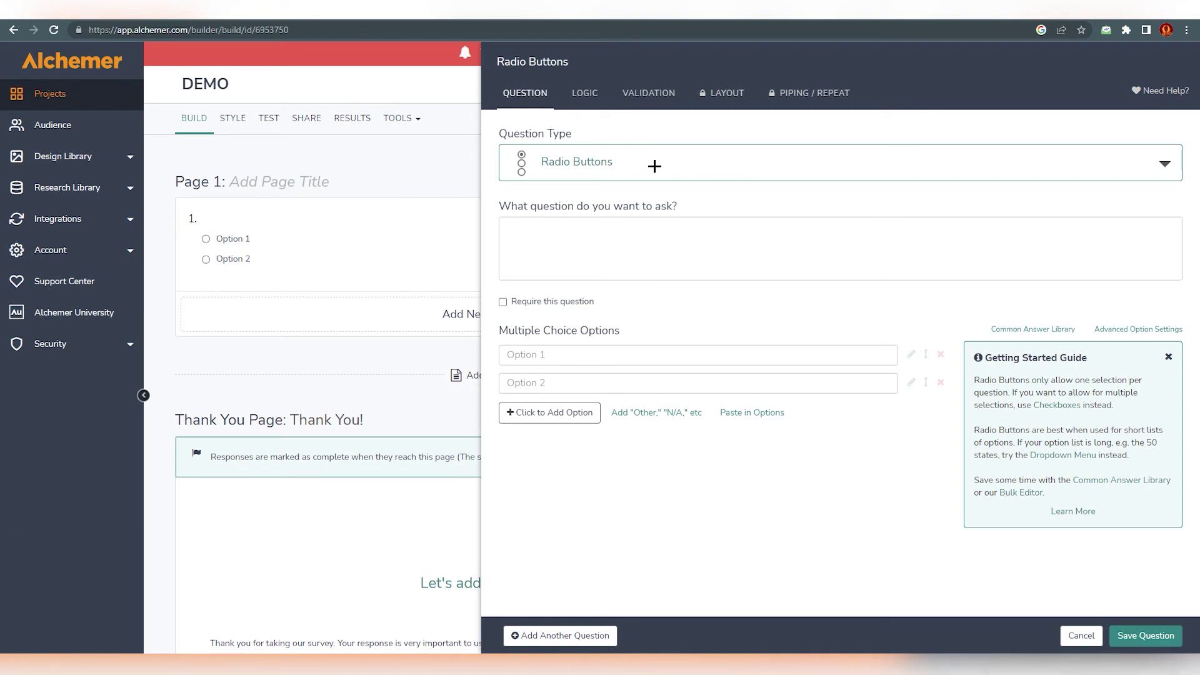
left_click(651, 163)
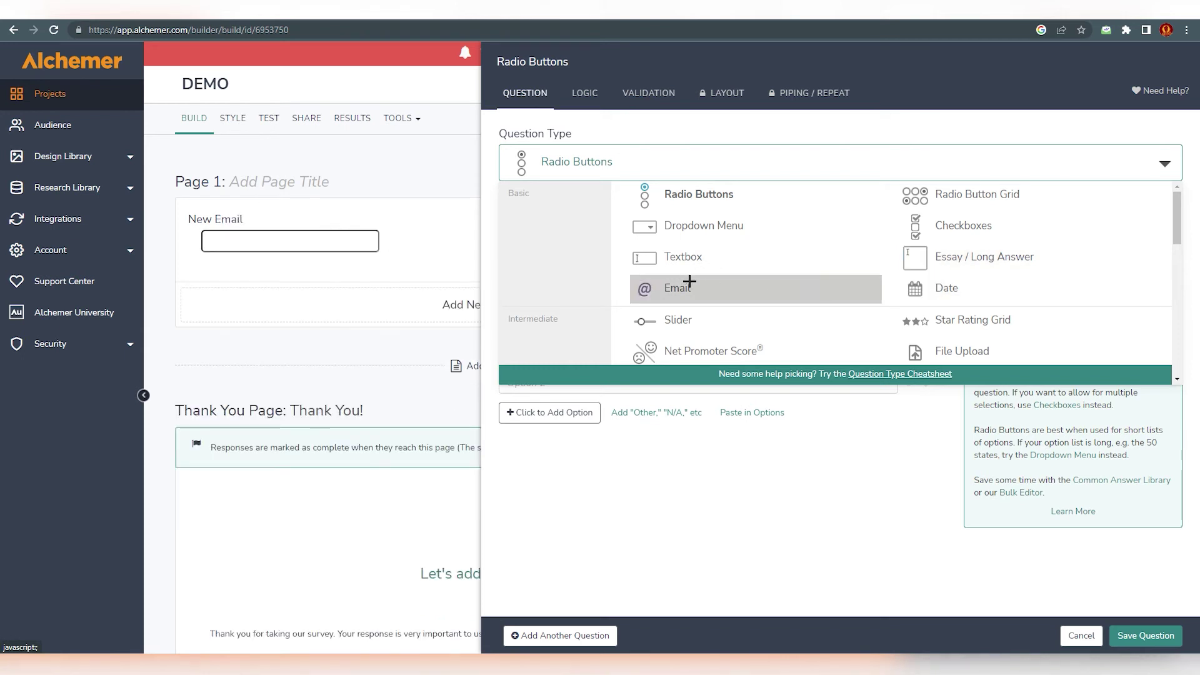
scroll(703, 282, "down", 3)
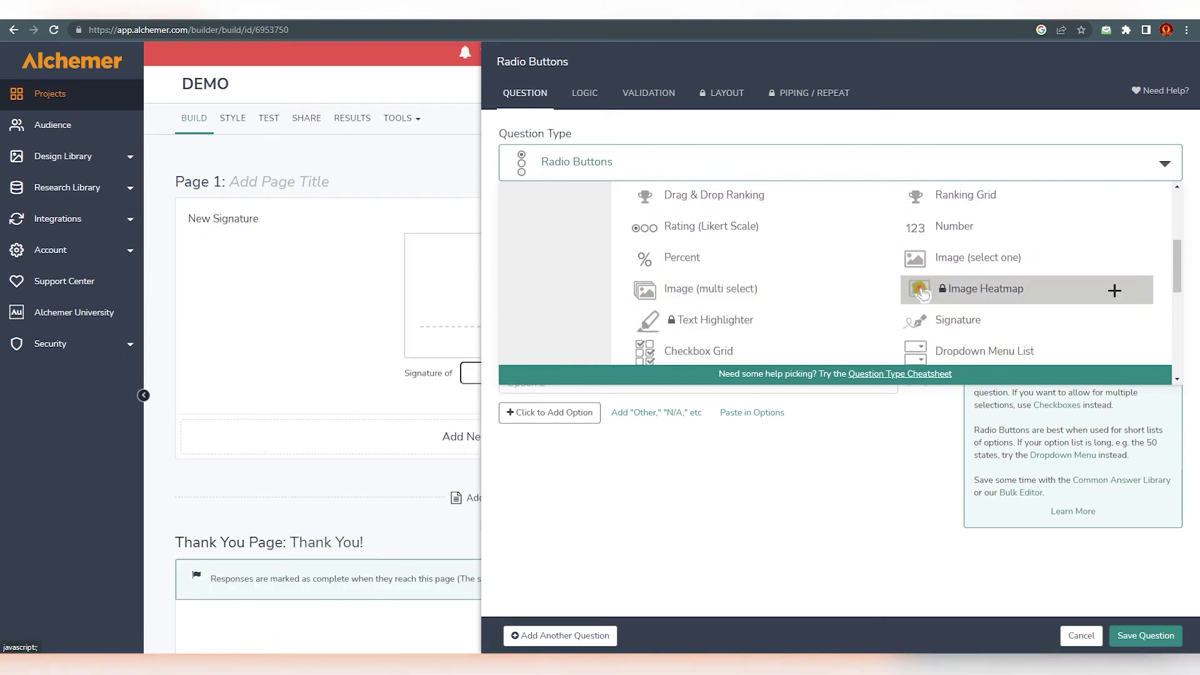
left_click_drag(1179, 280, 1187, 206)
right_click(1186, 273)
left_click(1183, 257)
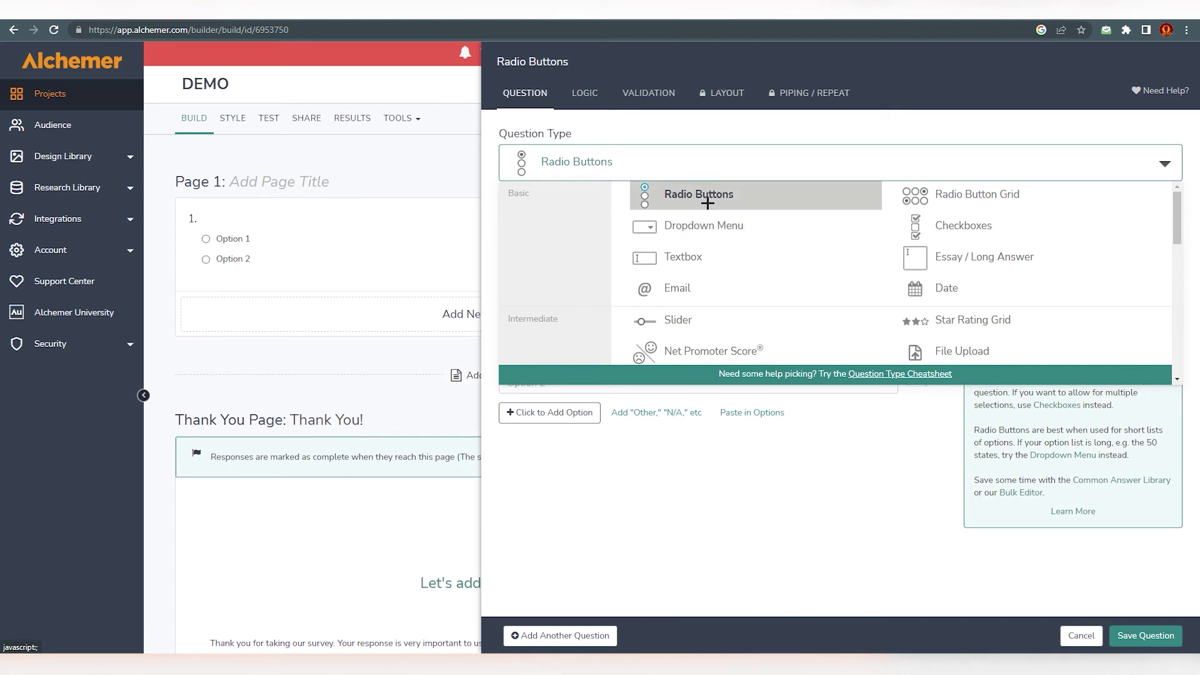
scroll(707, 202, "down", 2)
scroll(715, 257, "up", 2)
scroll(727, 289, "down", 1)
scroll(793, 306, "down", 2)
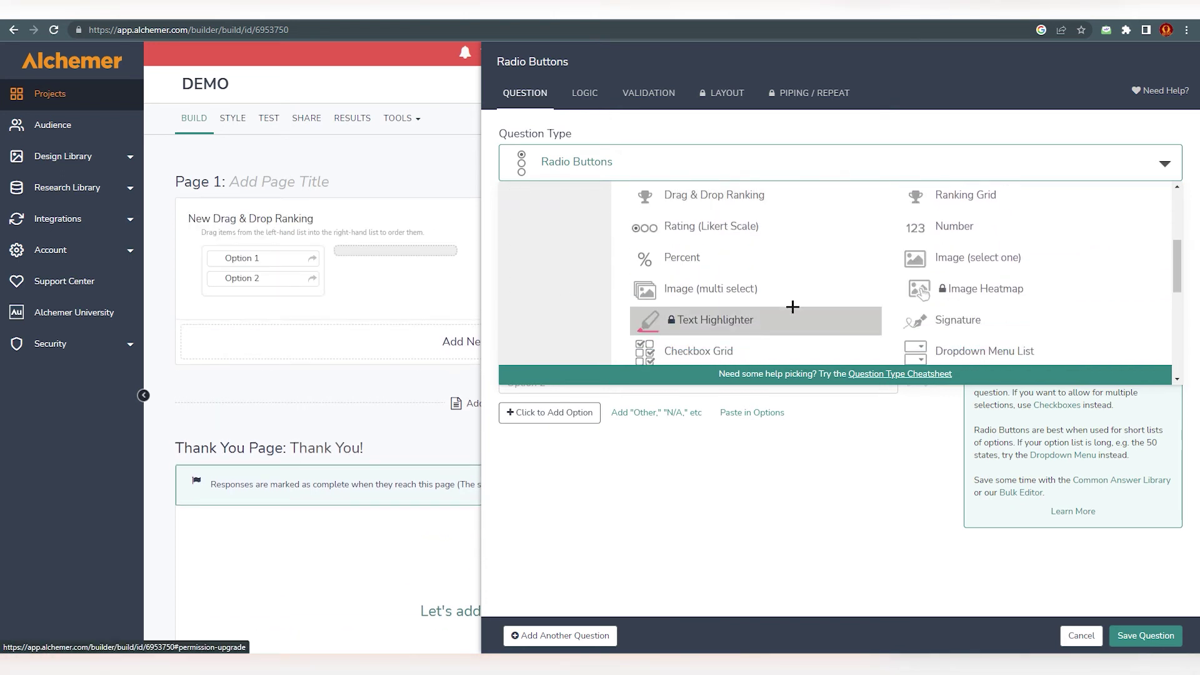
- Set the question type to Checkbox Grid, enter 'HOW ARE YOU ?' as its text, and save
left_click(767, 343)
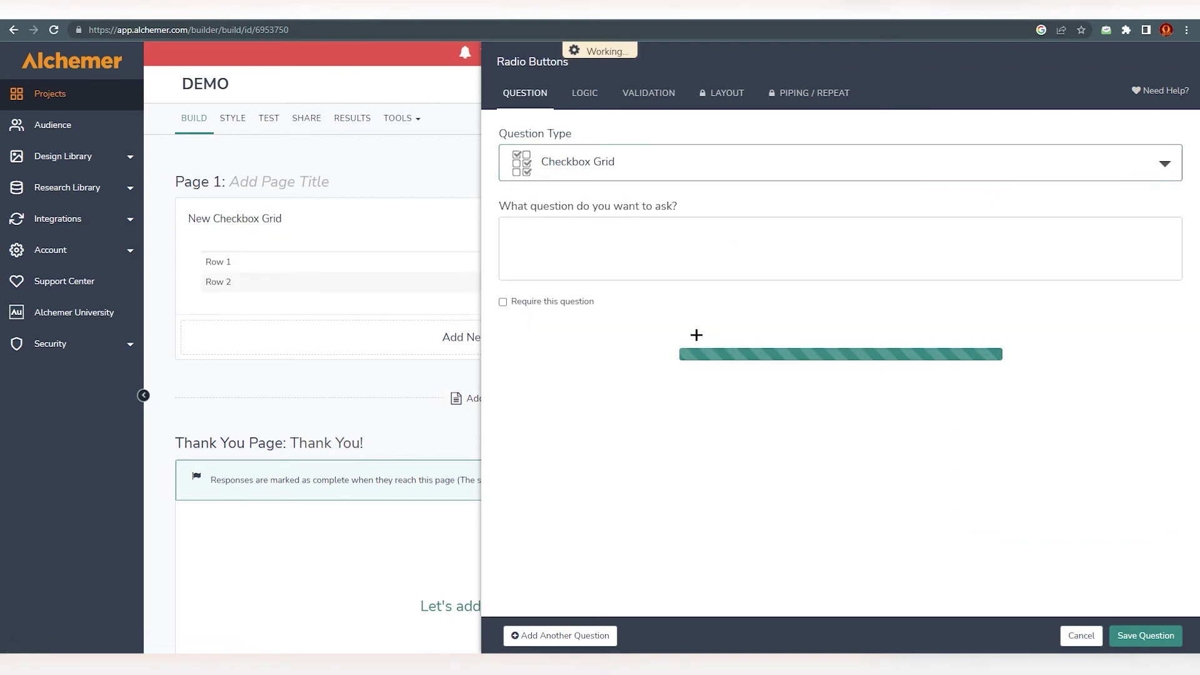
type("HOW ARE YOU ?")
left_click(550, 312)
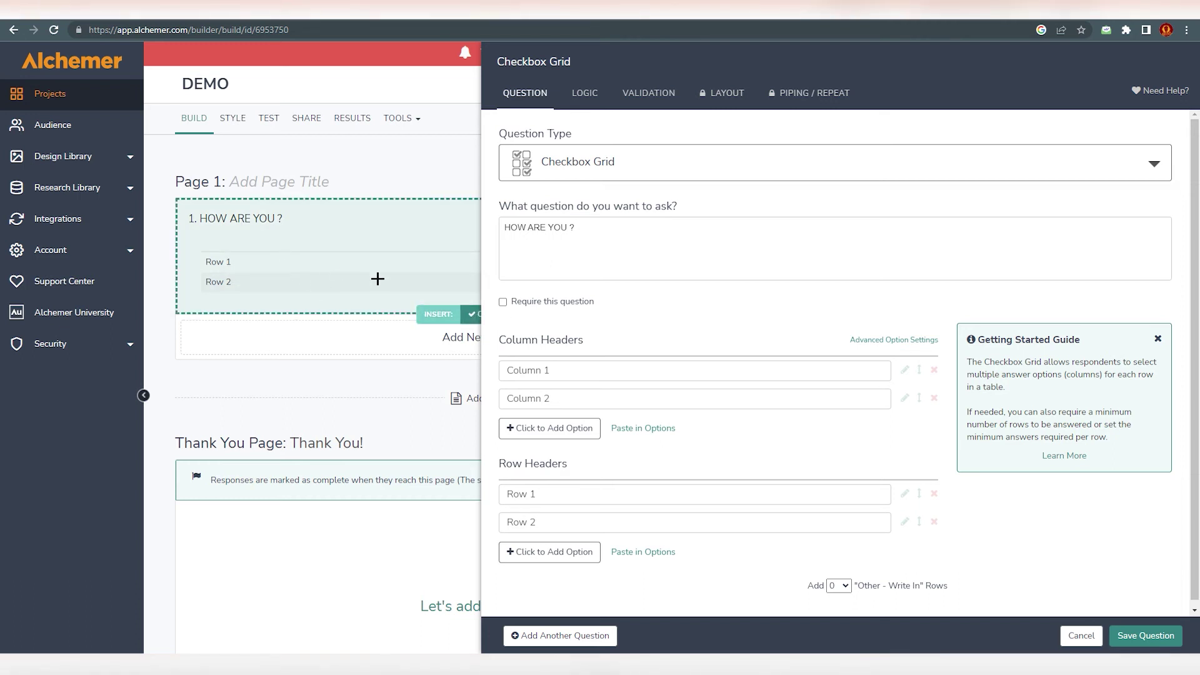
left_click(1153, 161)
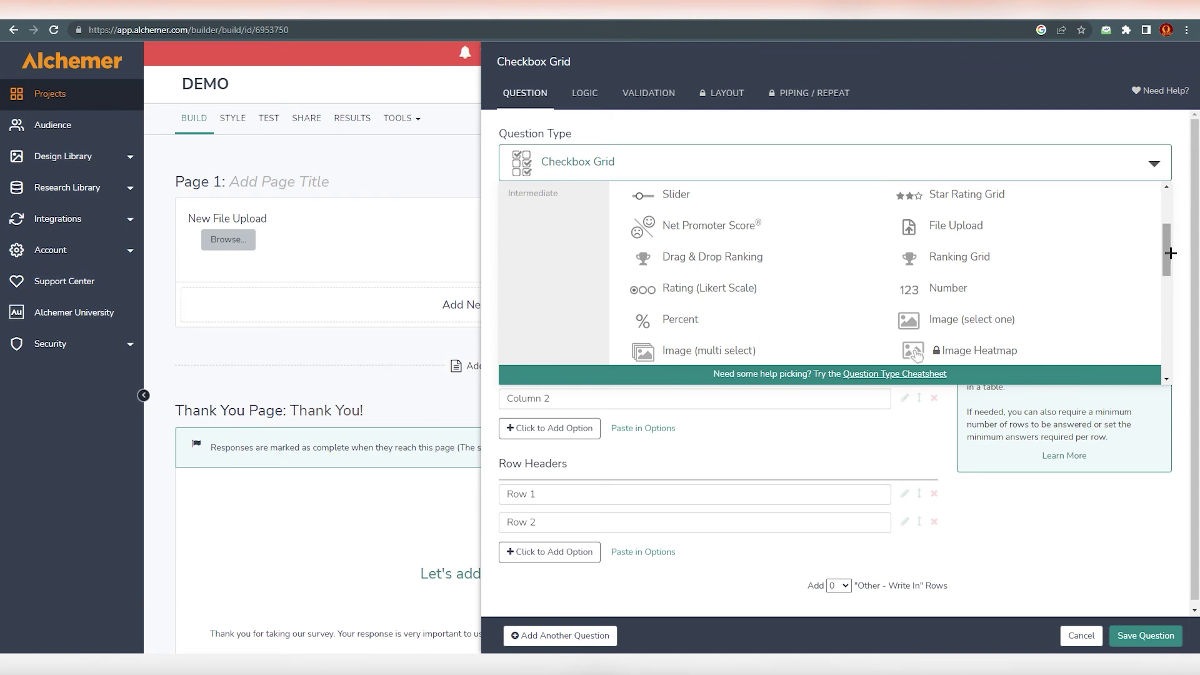
scroll(1170, 253, "down", 6)
scroll(1170, 252, "up", 10)
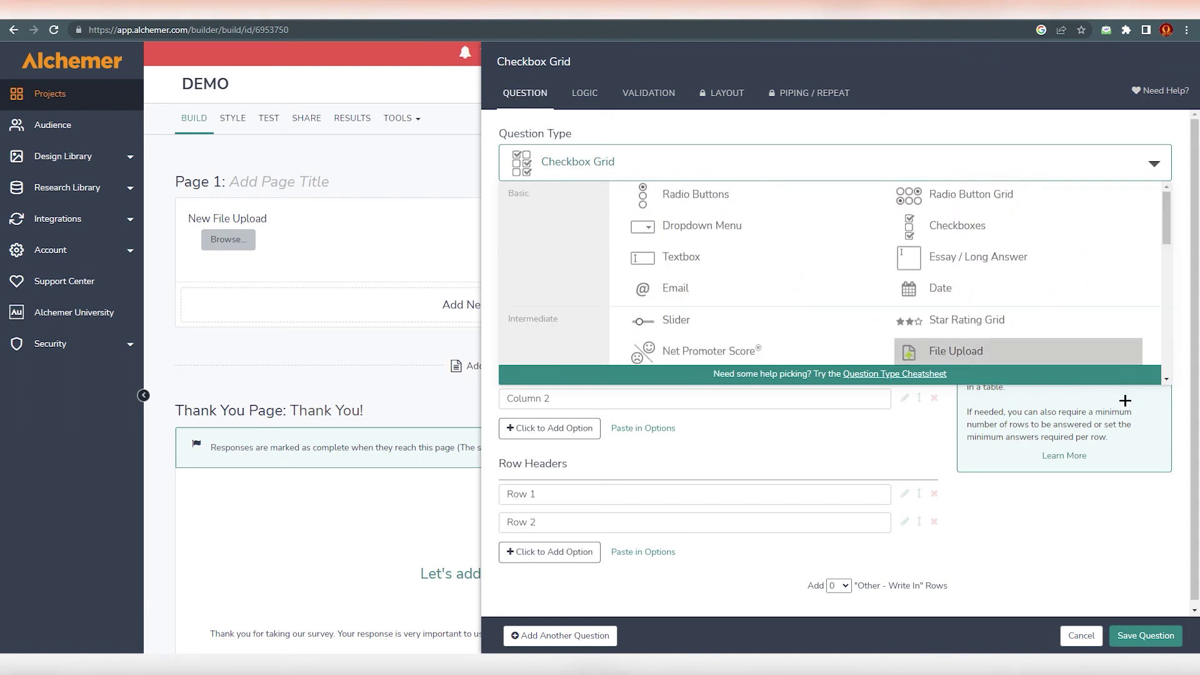
left_click(1075, 557)
left_click(1137, 636)
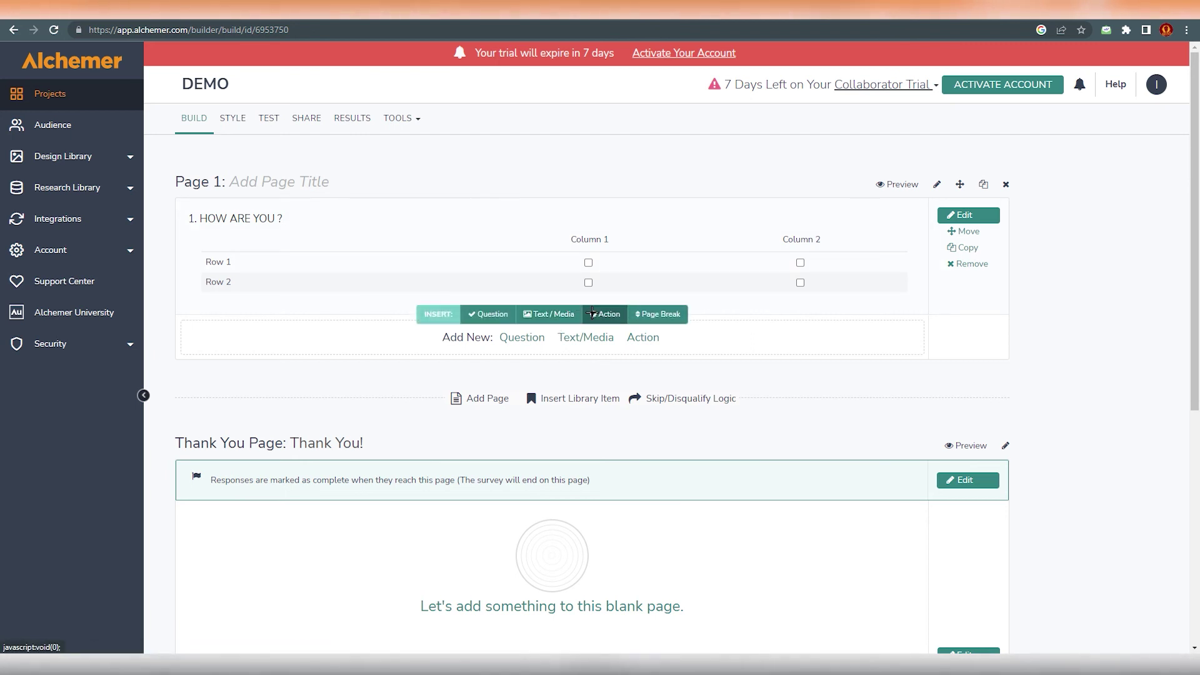
left_click(612, 314)
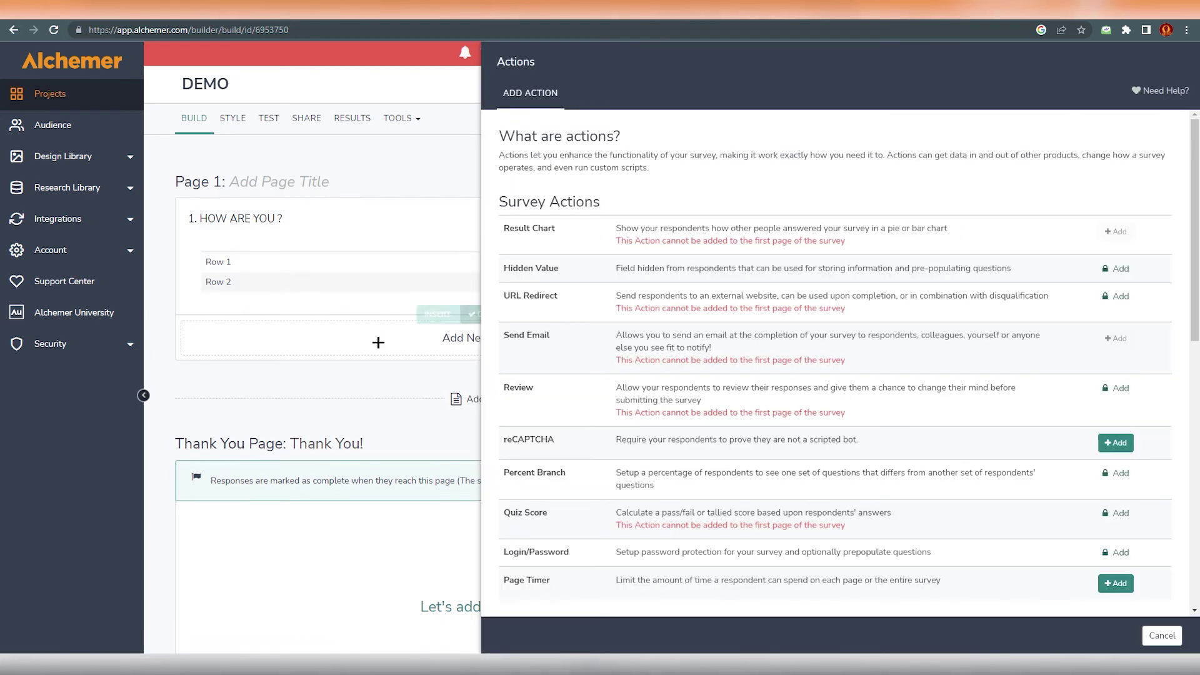
left_click(1162, 636)
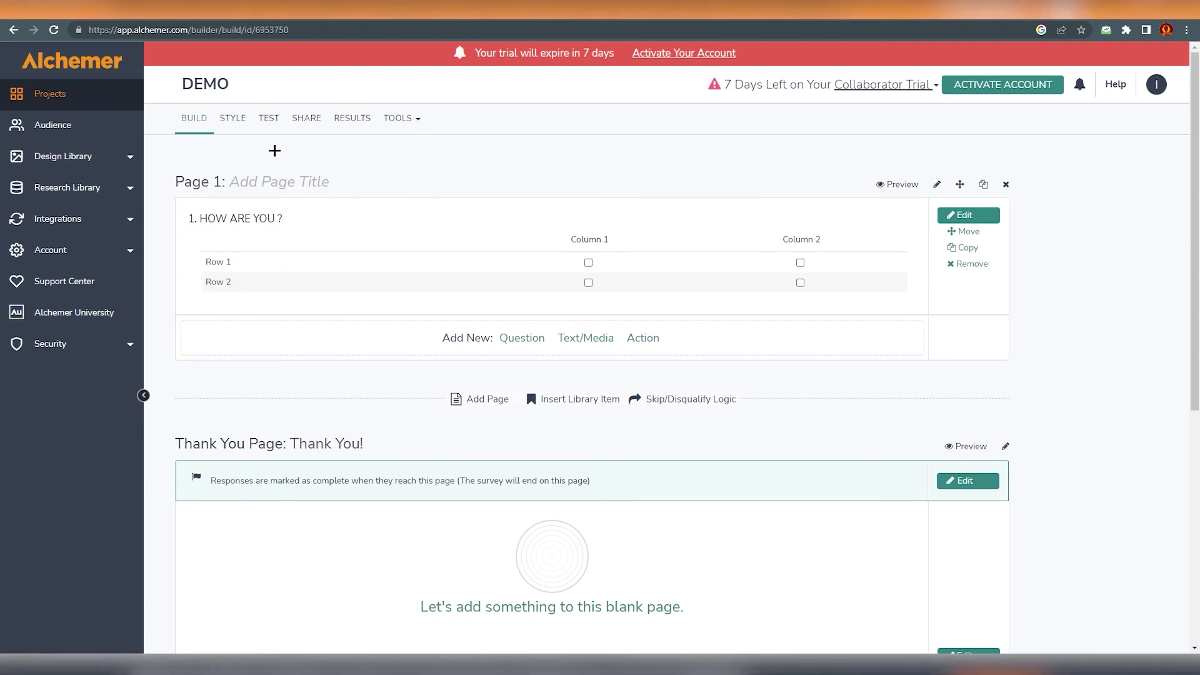
- Browse the Background, Header, Button/Accent and Layout style options, then view the TEST overview
left_click(234, 124)
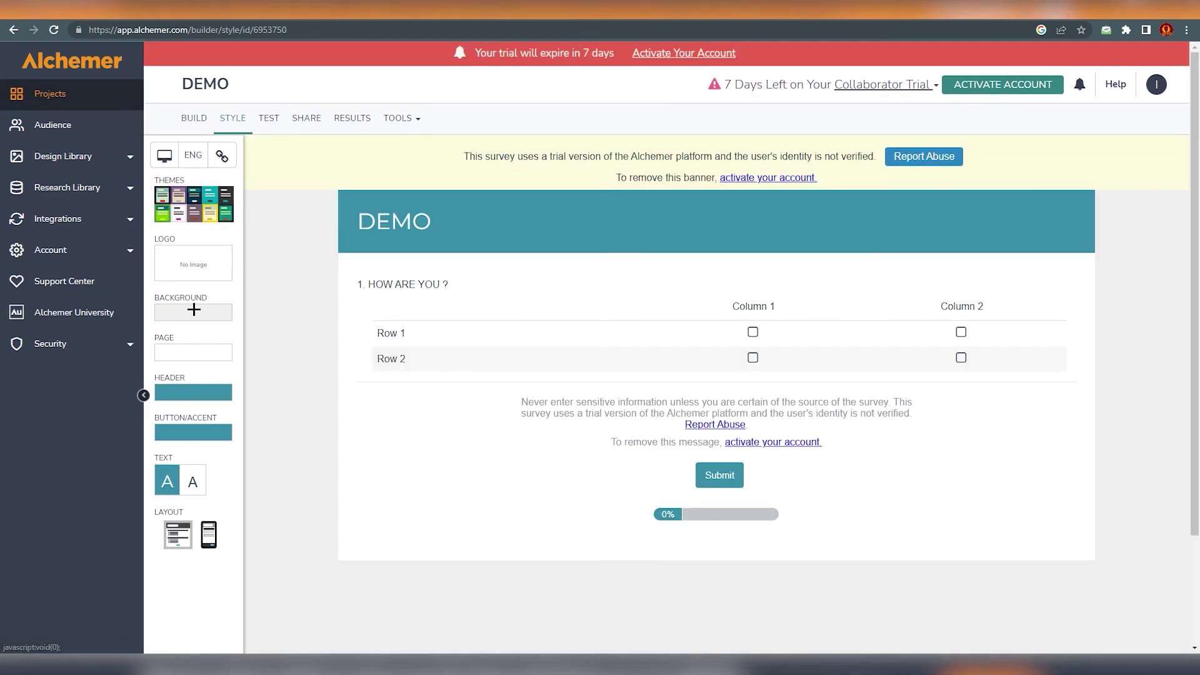
left_click(194, 310)
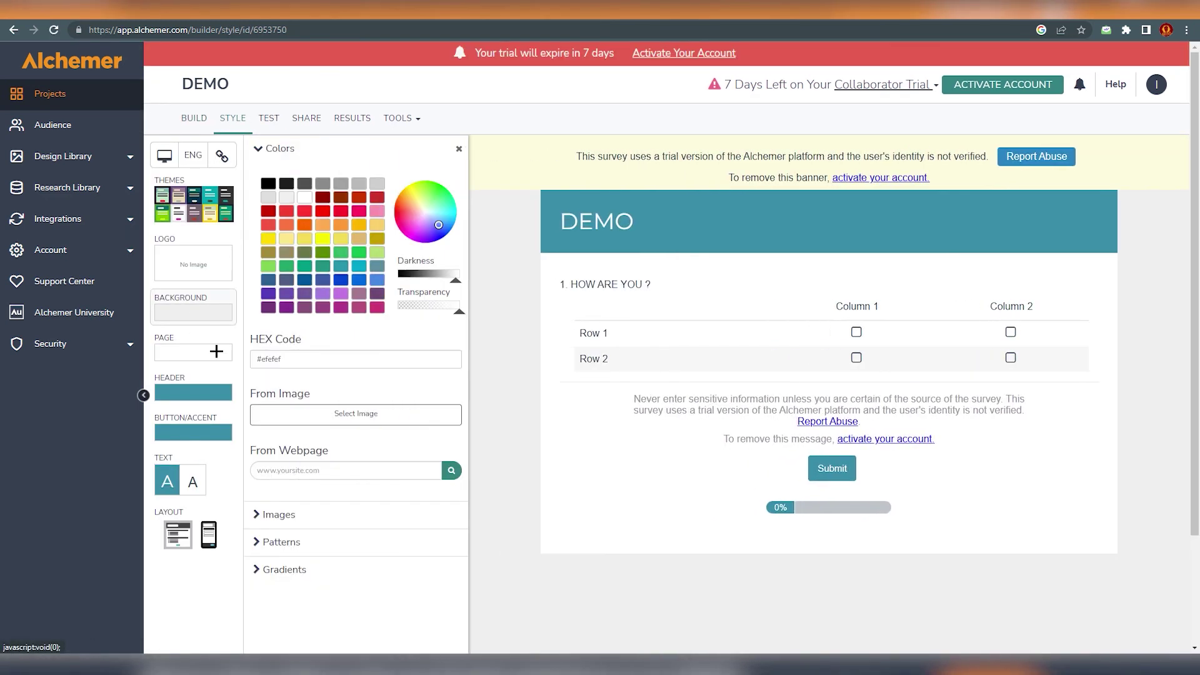
left_click(200, 388)
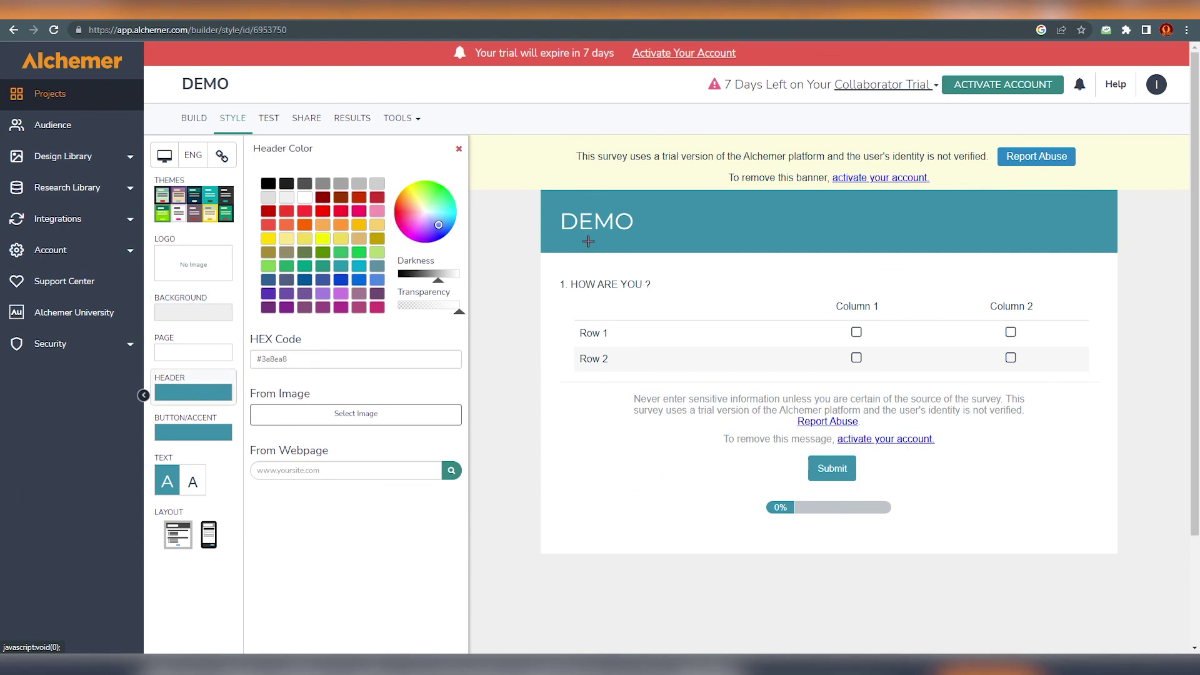
left_click(174, 430)
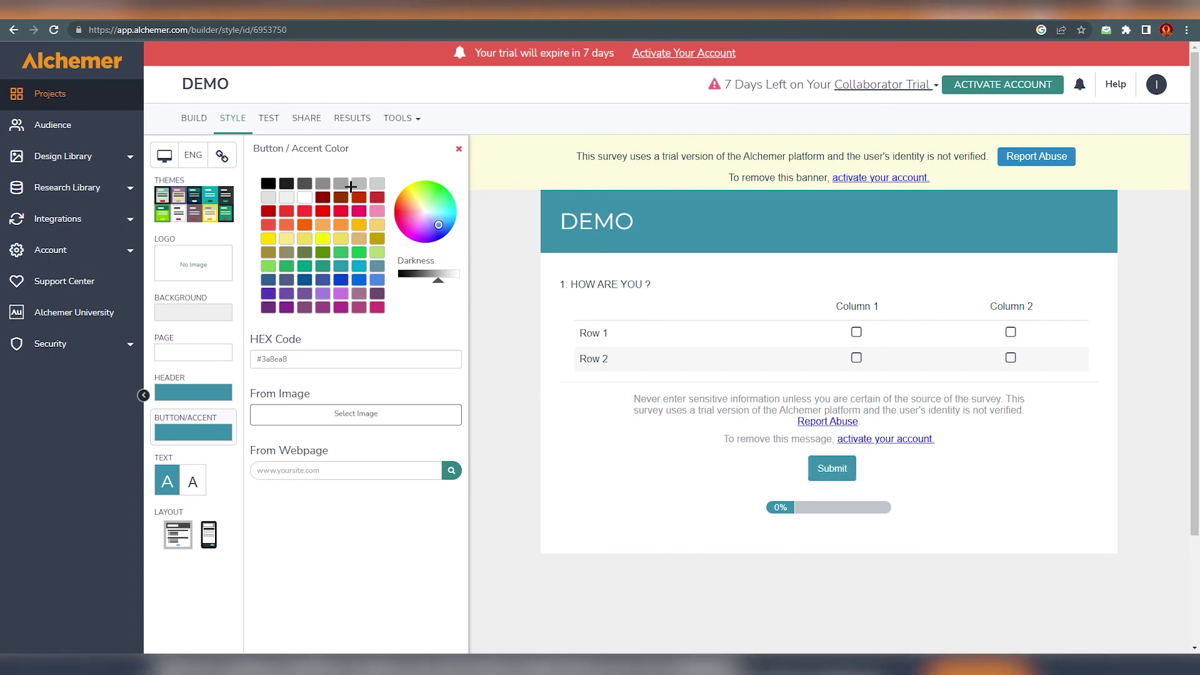
left_click(193, 537)
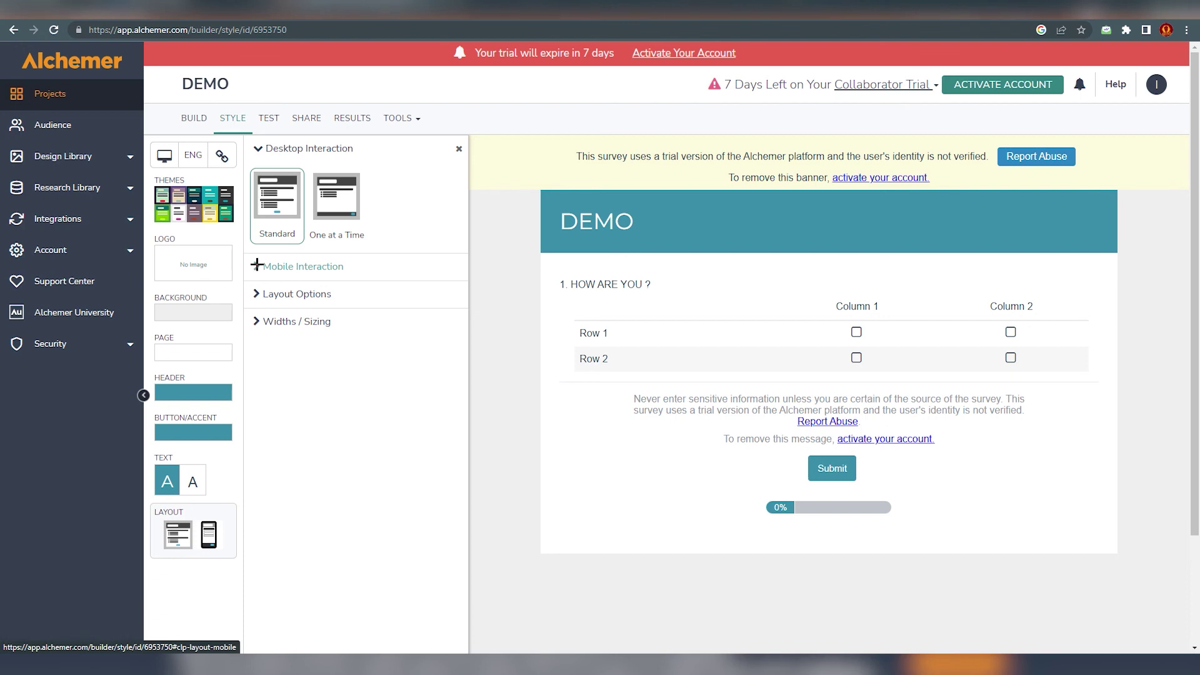
left_click(284, 119)
left_click(268, 118)
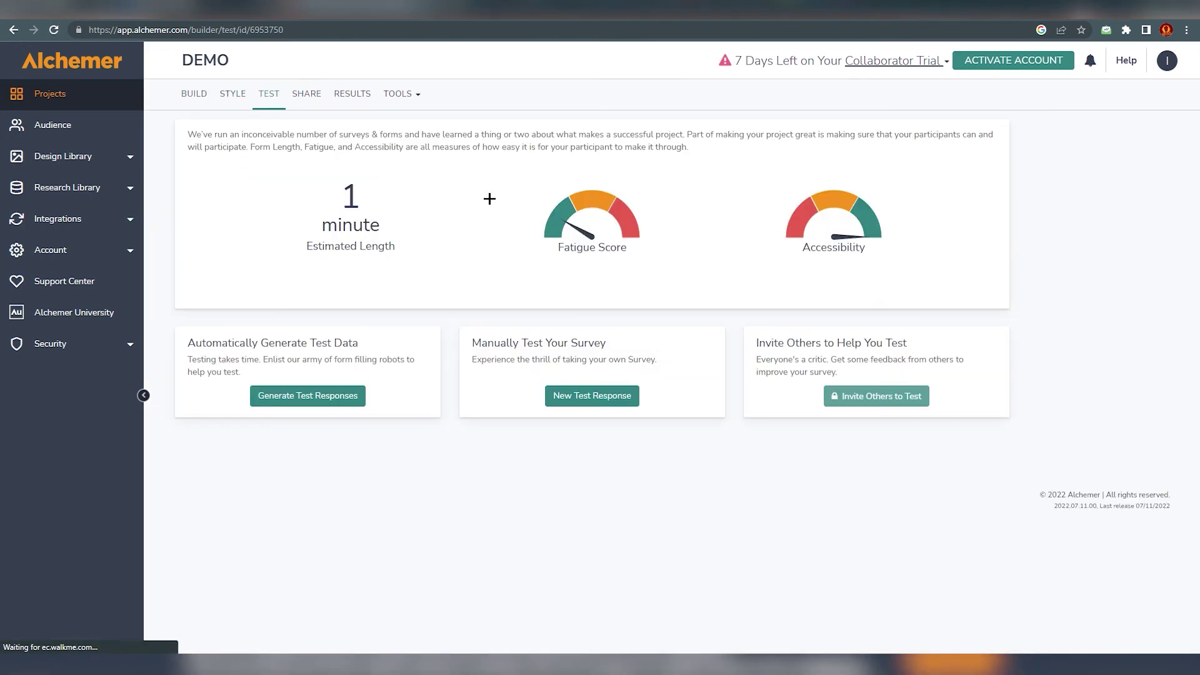
- Switch back to the DEMO builder and review Page 1's HOW ARE YOU ? checkbox grid
left_click(205, 122)
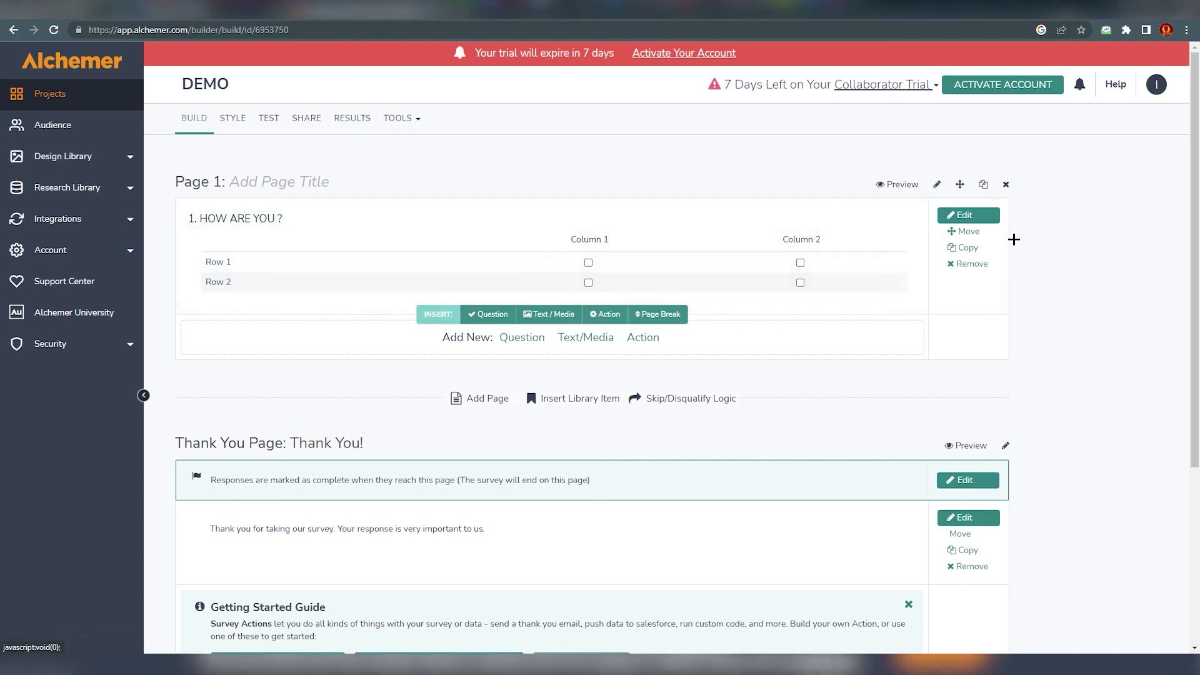
scroll(1022, 240, "down", 2)
scroll(1025, 240, "up", 1)
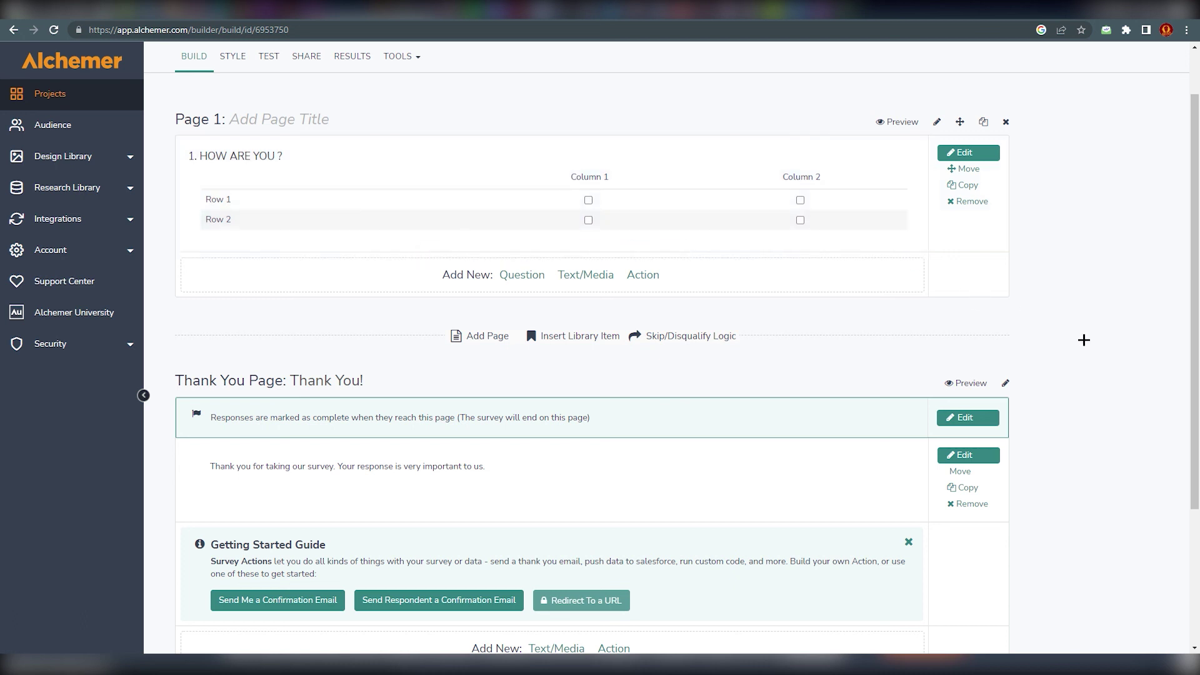
scroll(1076, 345, "up", 1)
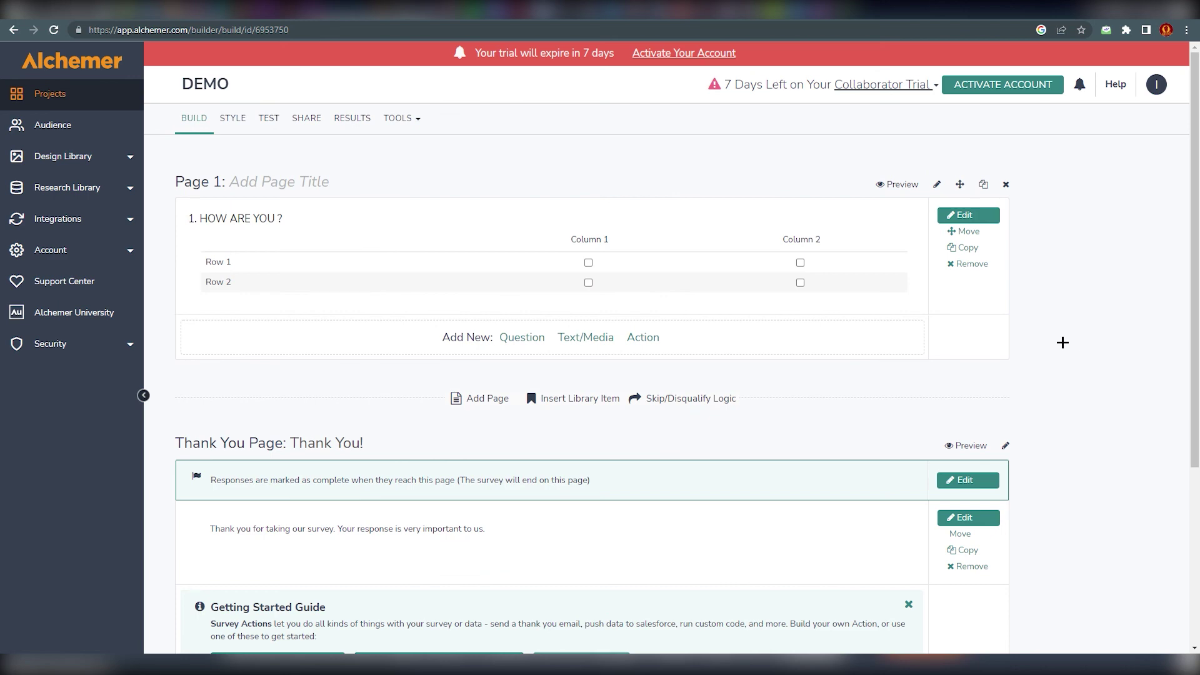